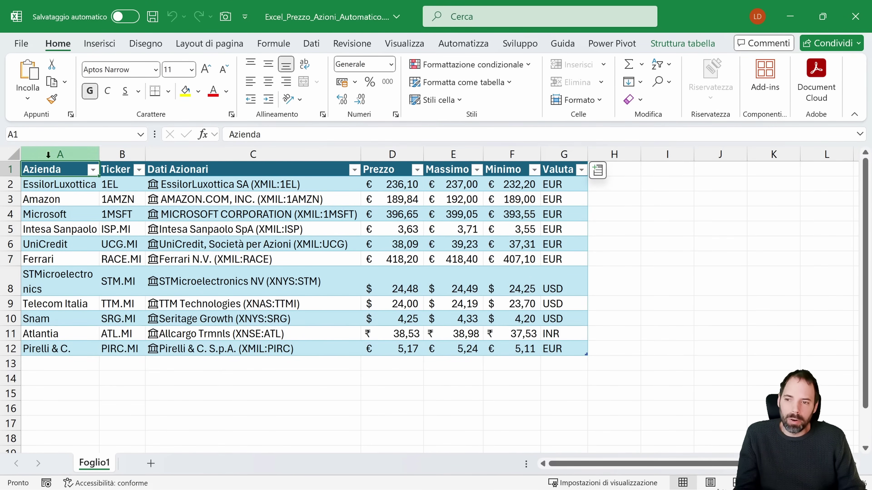
Highlight the linked stock records, the price, high, low and currency columns, and the tickers.
drag(217, 184, 240, 333)
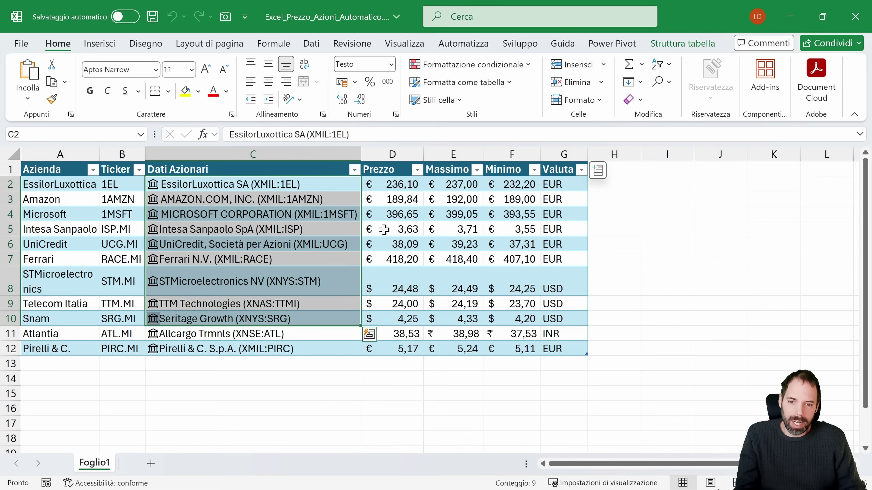
mouse_move(381, 184)
mouse_down()
mouse_move(545, 209)
mouse_move(569, 345)
mouse_up()
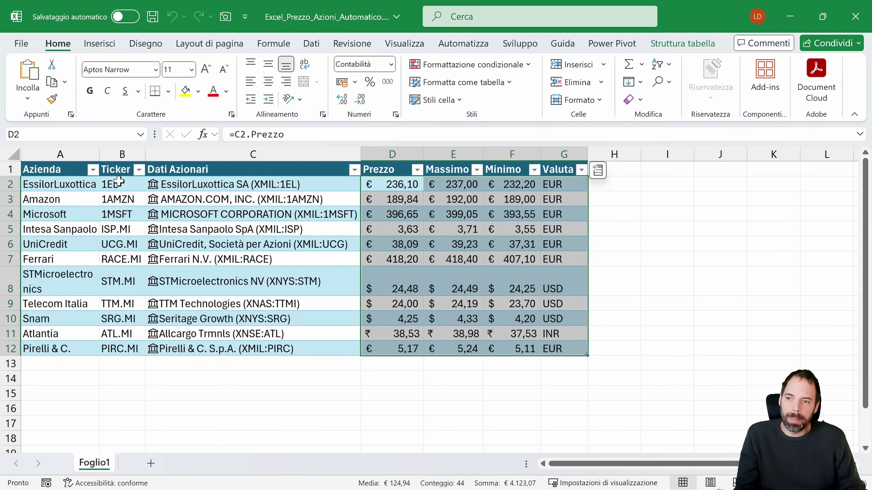
drag(119, 185, 119, 342)
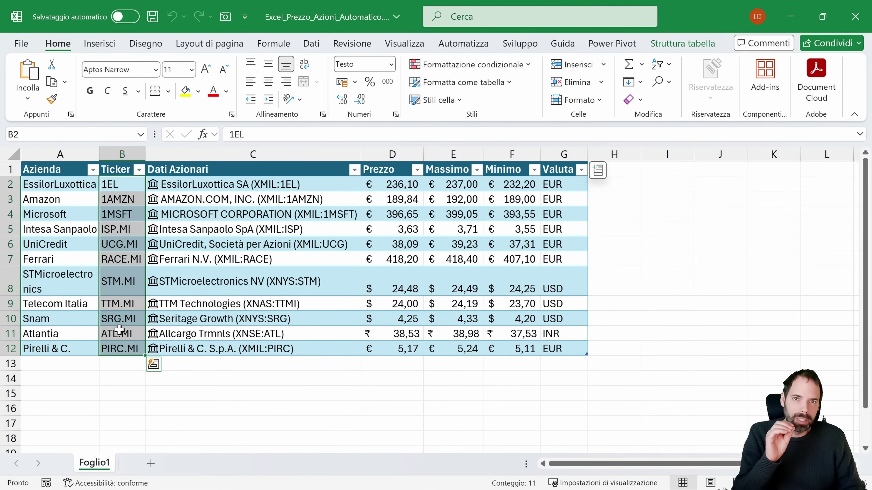
Reselect tickers B2:B12, pick 1EL, and switch to the browser showing Google.
drag(119, 184, 122, 348)
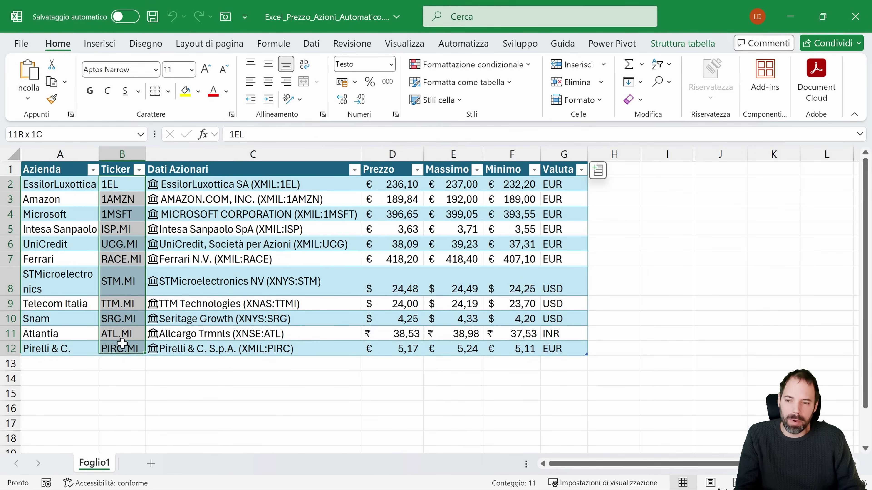
click(129, 188)
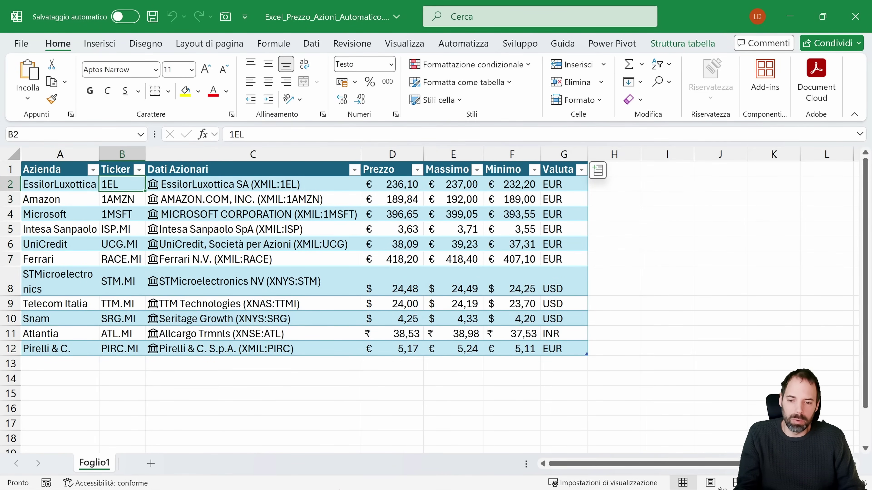
click(306, 480)
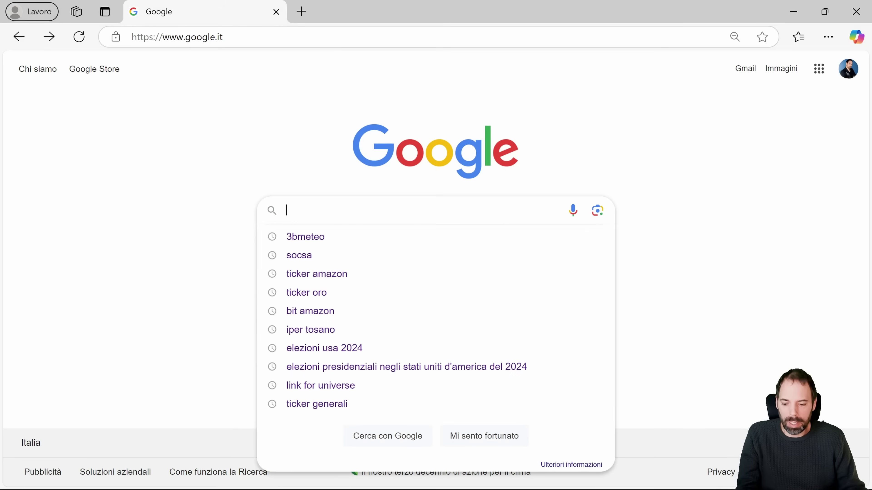
Search Google for the Amazon ticker, then for EssilorLuxottica's ticker (BIT: 1EL).
text(ti)
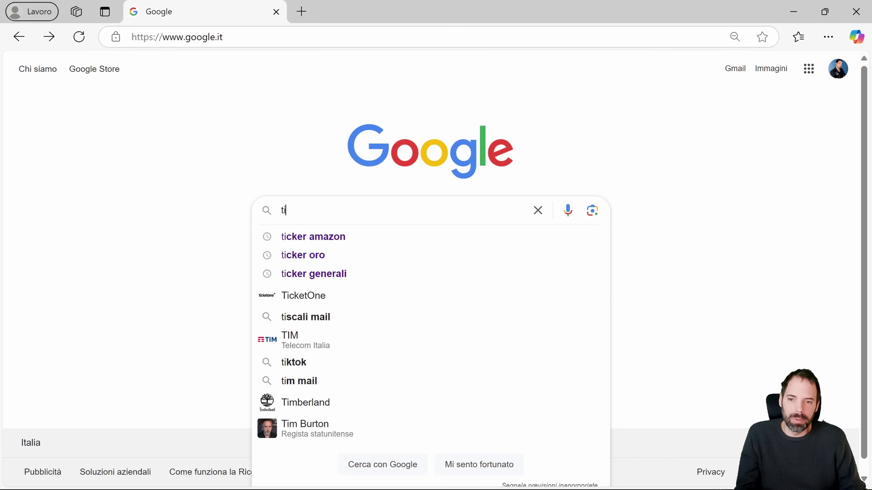
click(336, 237)
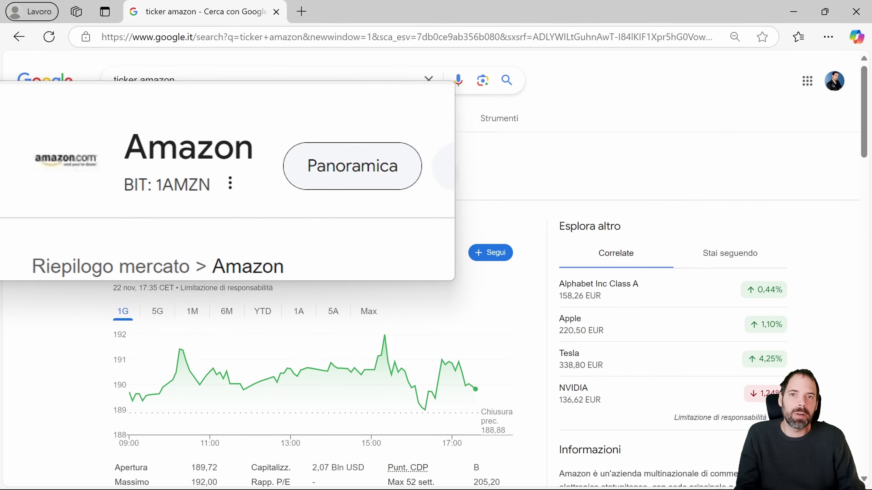
double_click(164, 80)
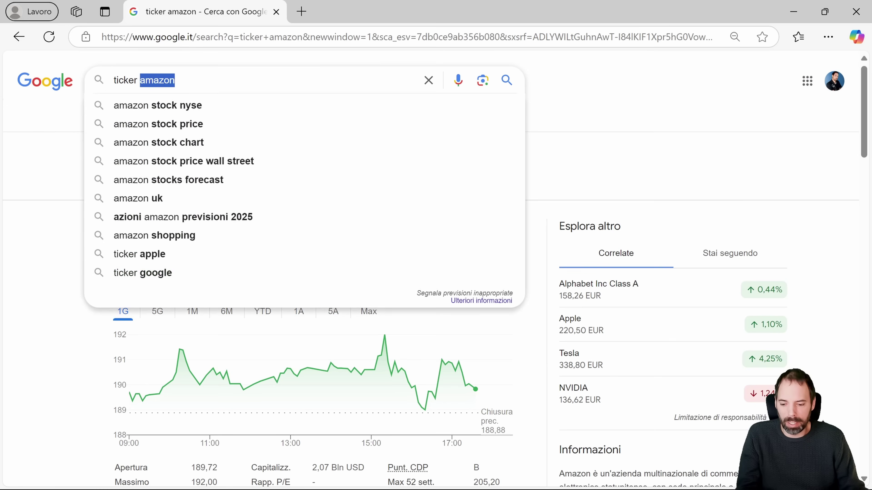
text(essi)
key(Down)
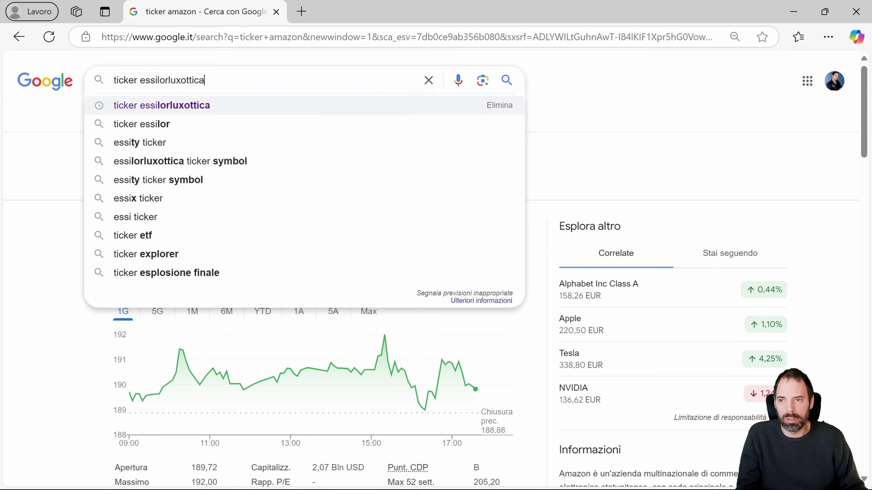
key(Return)
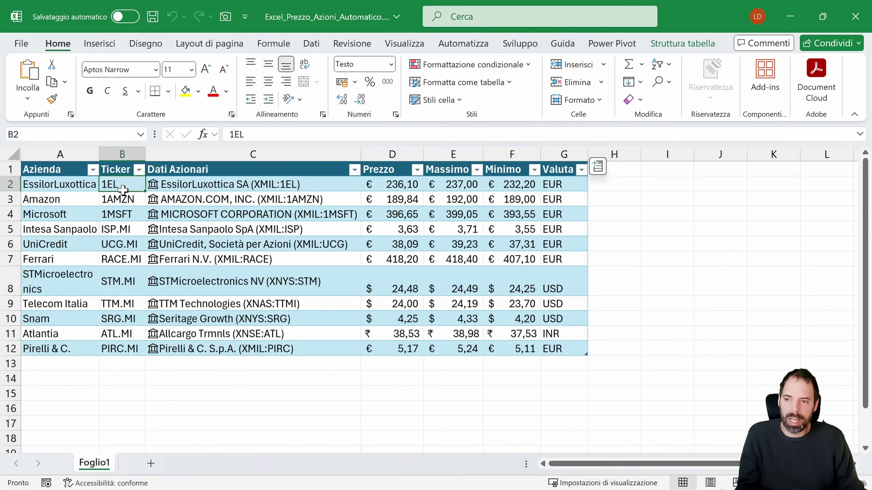
Copy tickers 1EL, 1AMZN and 1MSFT from B2:B4 into C14:C16.
drag(123, 190, 124, 226)
key(ctrl+c)
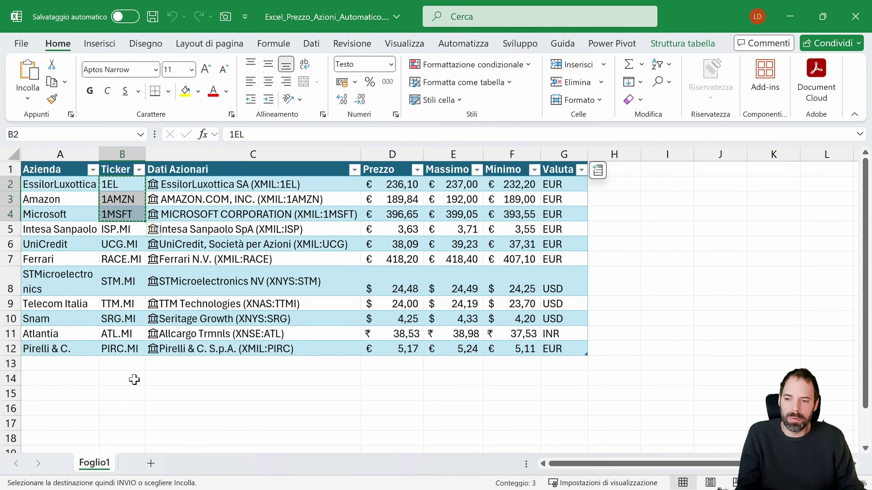
right_click(129, 378)
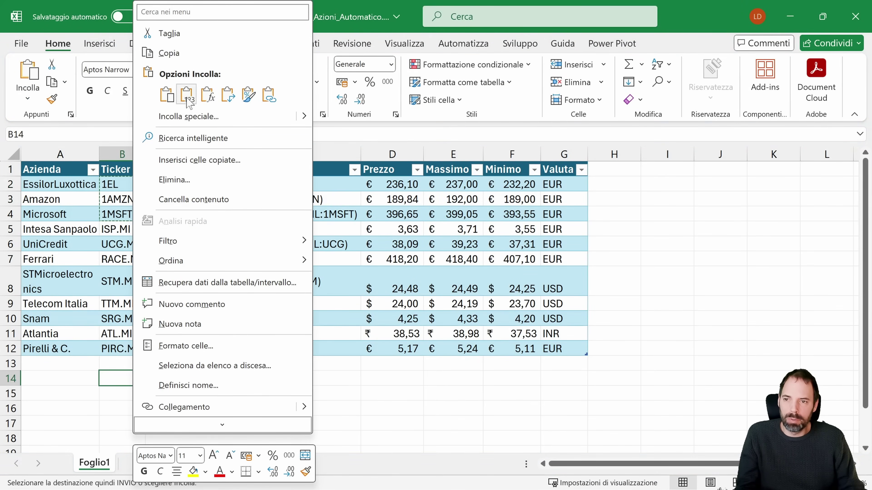
click(185, 95)
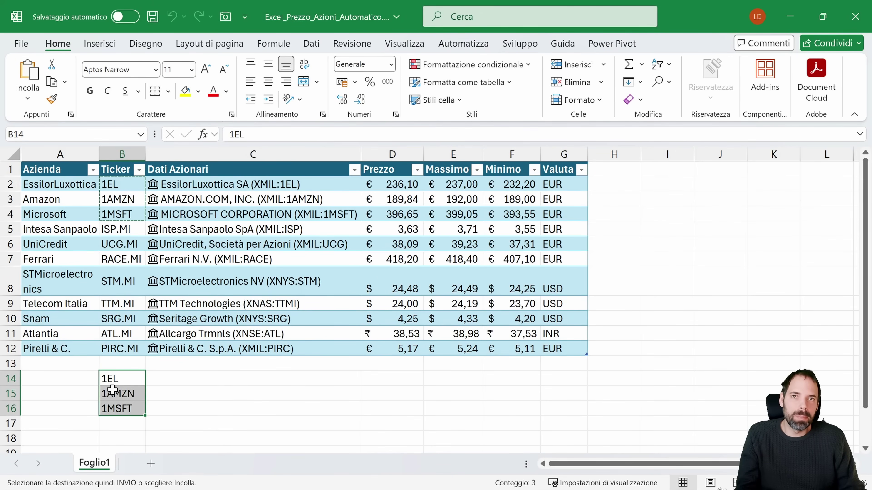
drag(168, 378, 170, 408)
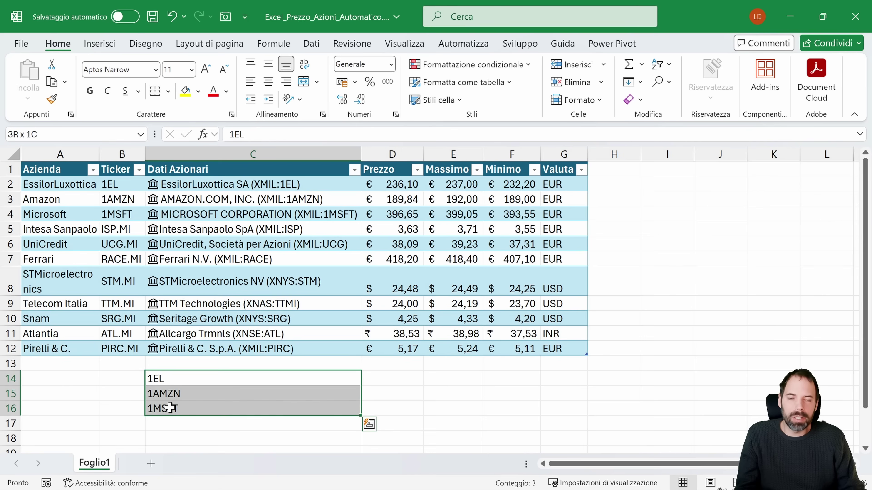
Convert C14:C16 to the Azioni (Stocks) data type from Dati > Tipi di dati.
click(312, 44)
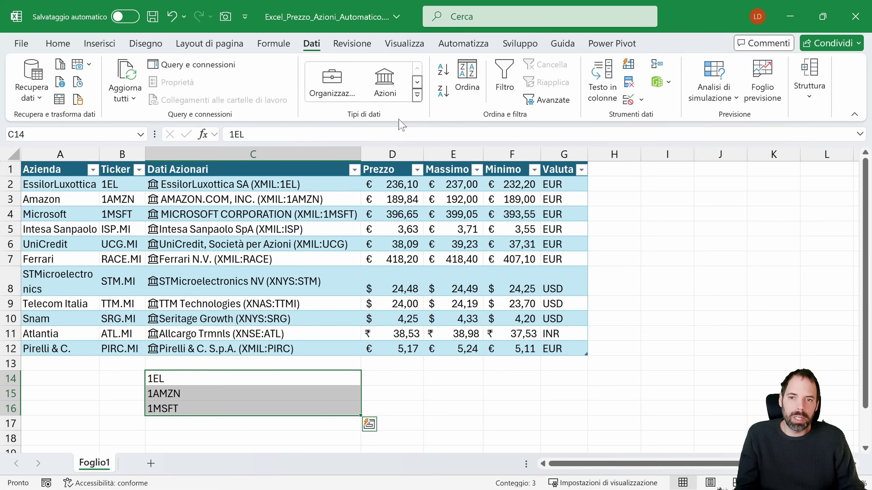
click(391, 83)
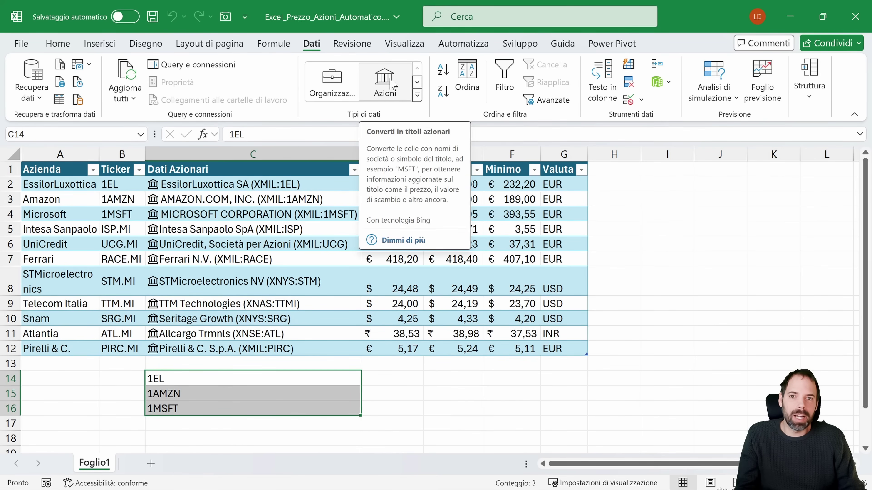
click(391, 84)
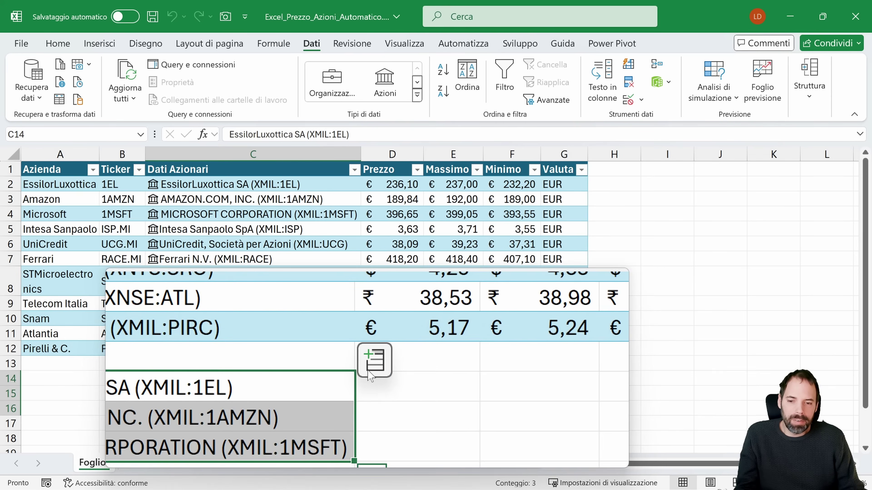
Insert the Prezzo field for the new stocks, giving 236,10, 189,84 and 396,65 in D14:D16.
click(369, 367)
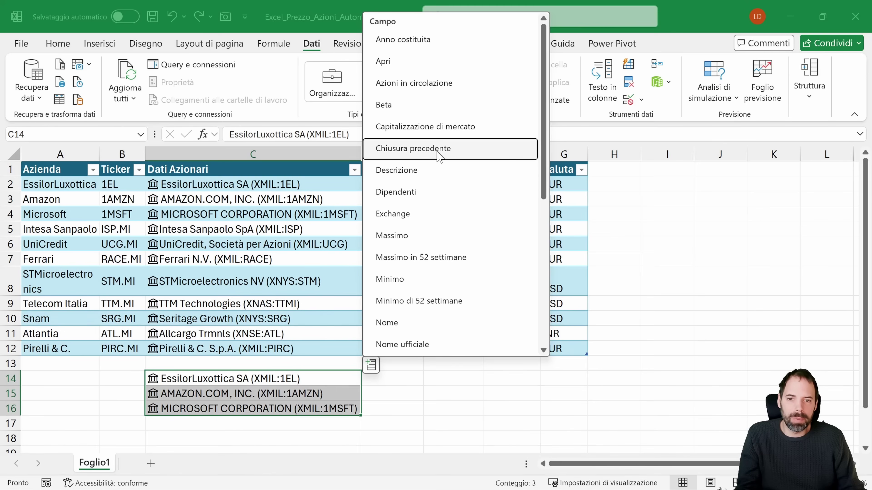
scroll(434, 218, down, 1)
scroll(436, 221, down, 2)
scroll(432, 241, down, 1)
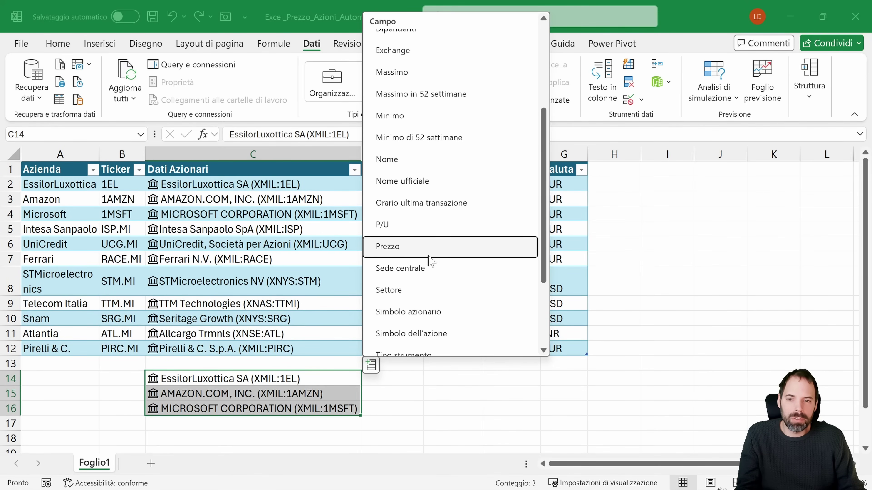
scroll(414, 241, down, 2)
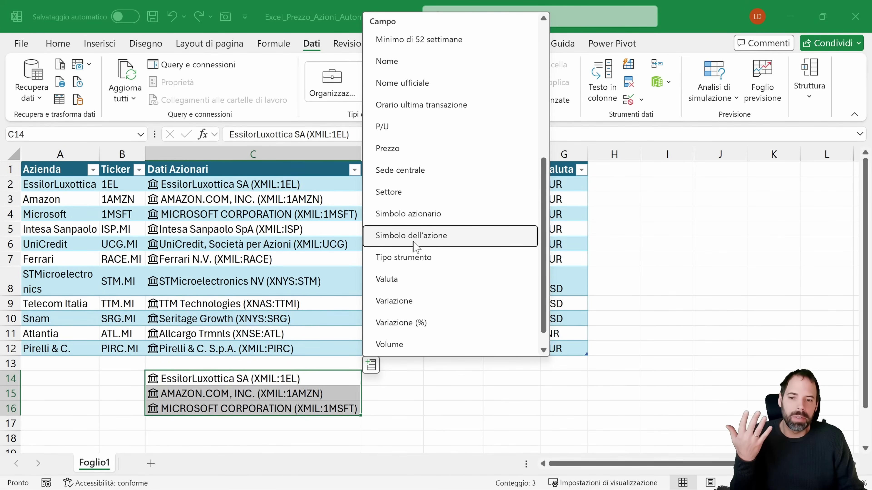
scroll(417, 268, down, 1)
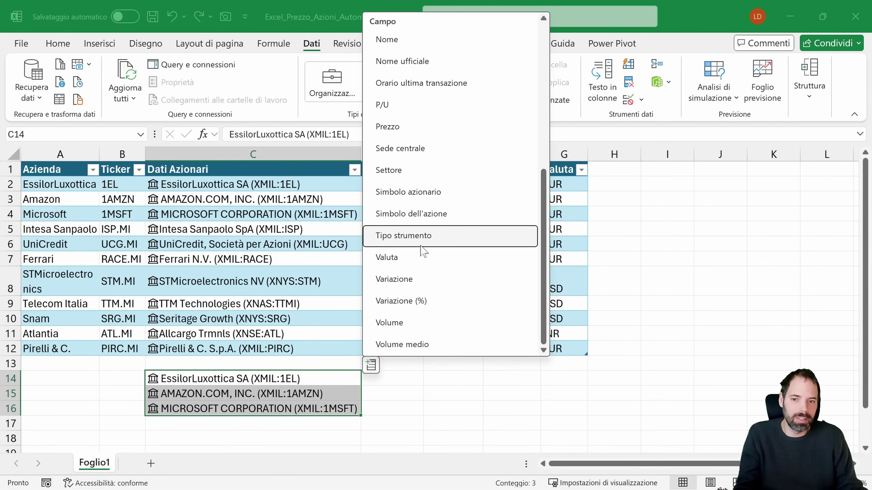
click(403, 131)
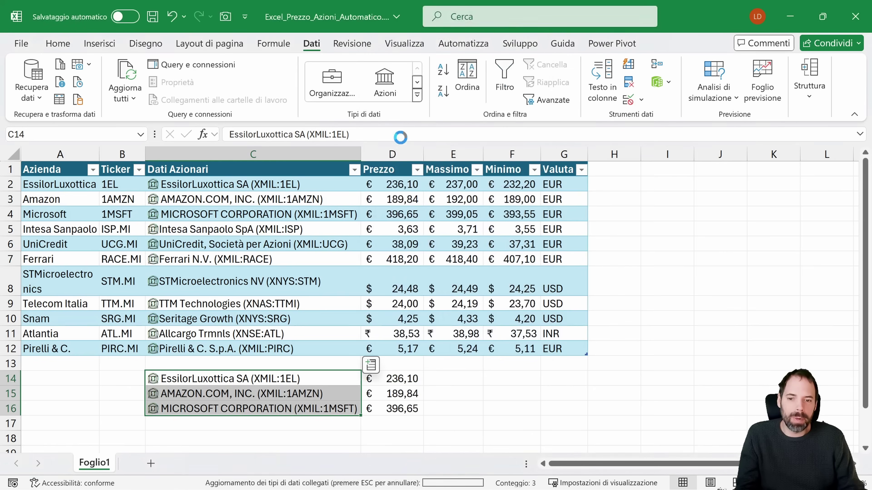
drag(405, 383, 404, 422)
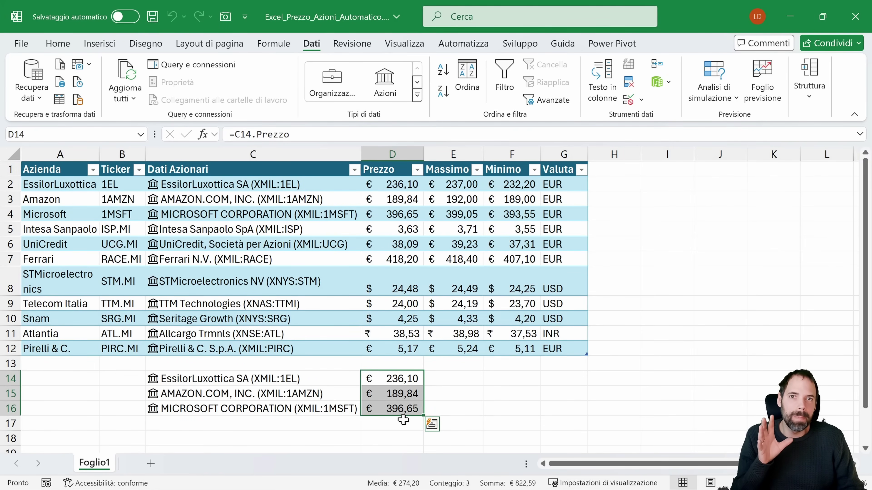
Blank out test rows C14:E16 by pasting empty cell G14 over them, then select A1.
click(561, 379)
key(ctrl+c)
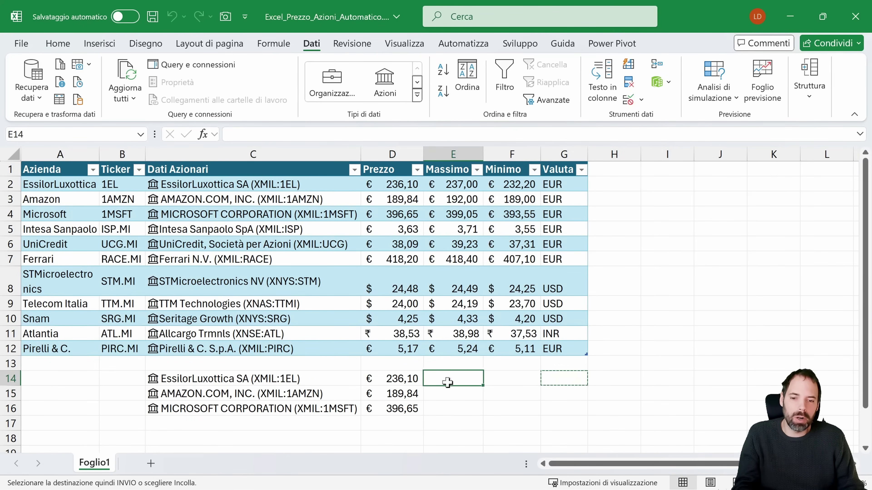
drag(451, 378, 206, 408)
key(ctrl+v)
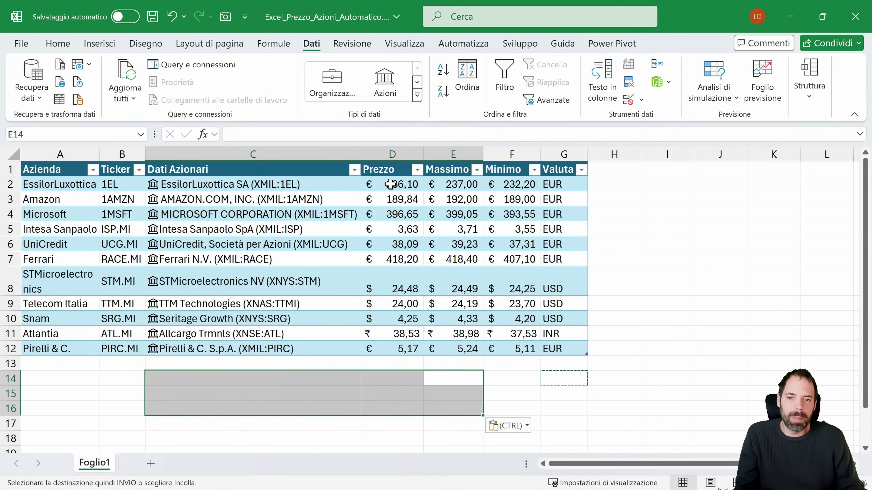
drag(391, 184, 376, 370)
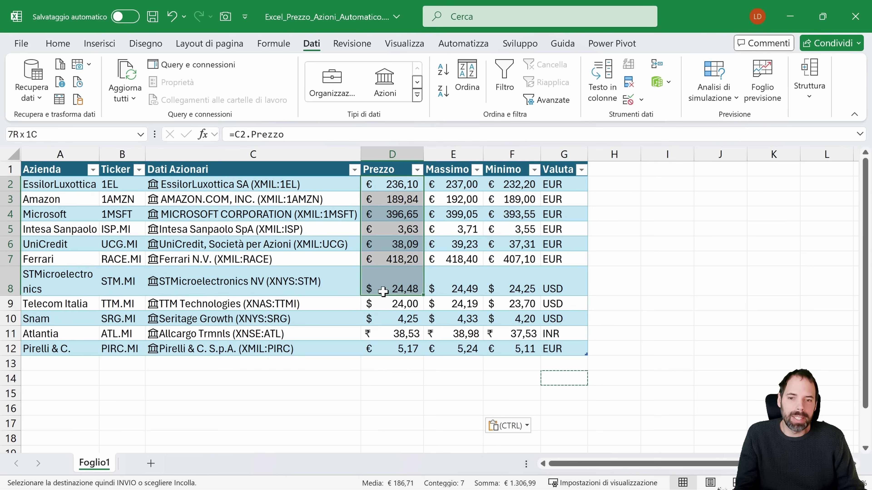
click(55, 173)
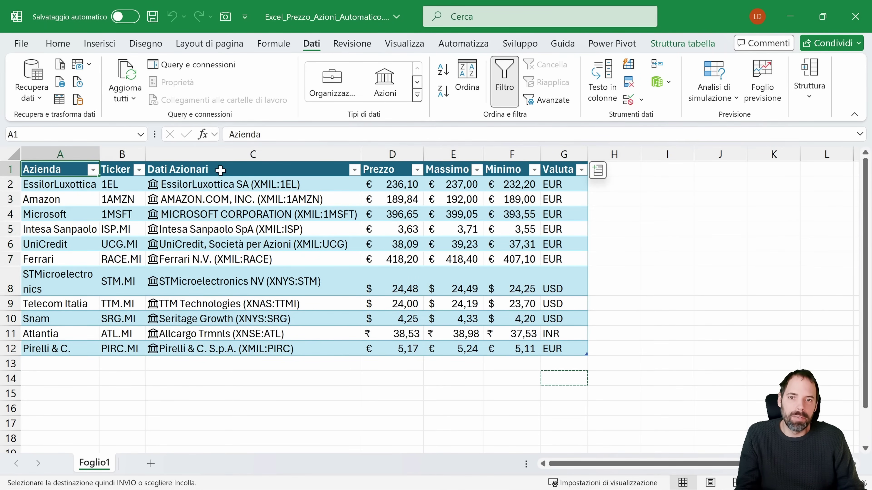
click(520, 43)
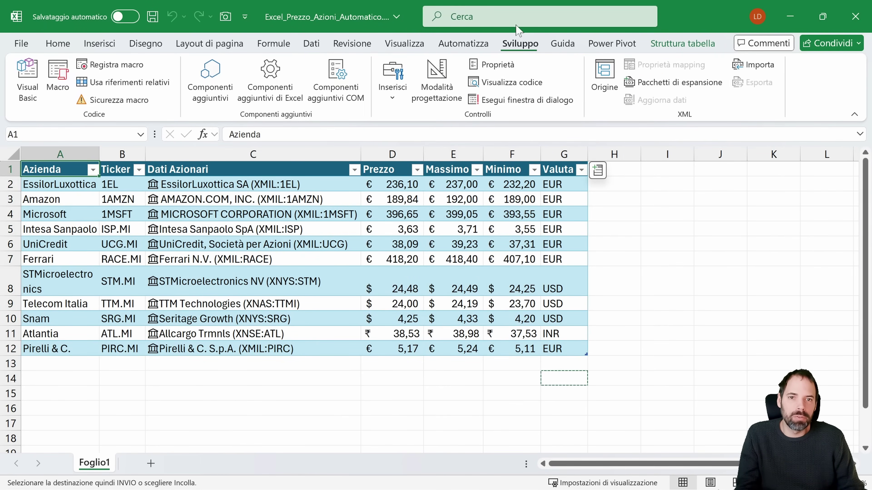
click(22, 43)
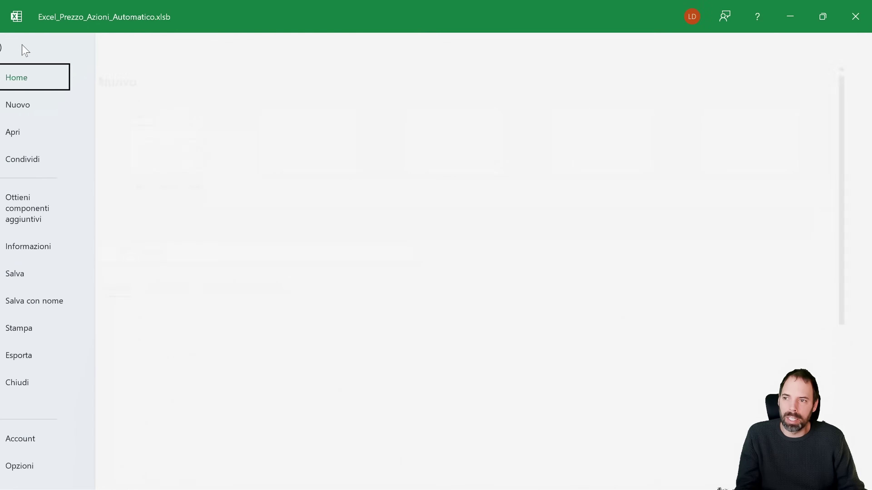
click(44, 467)
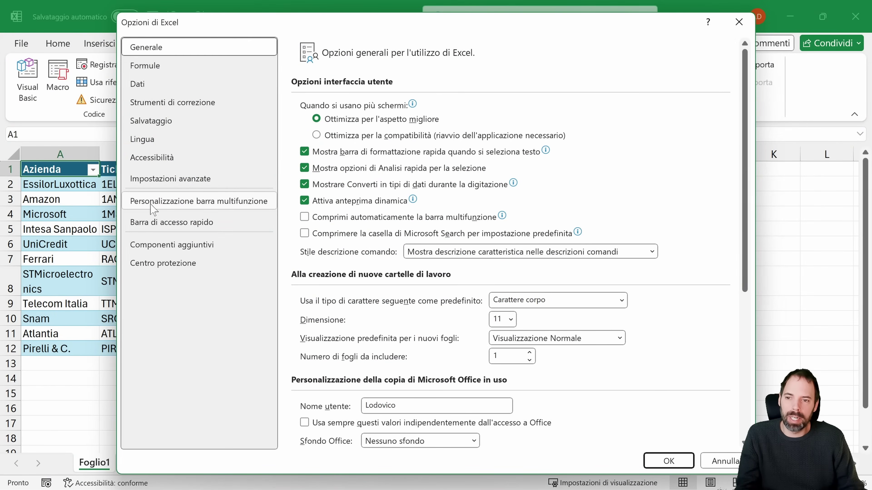
click(225, 203)
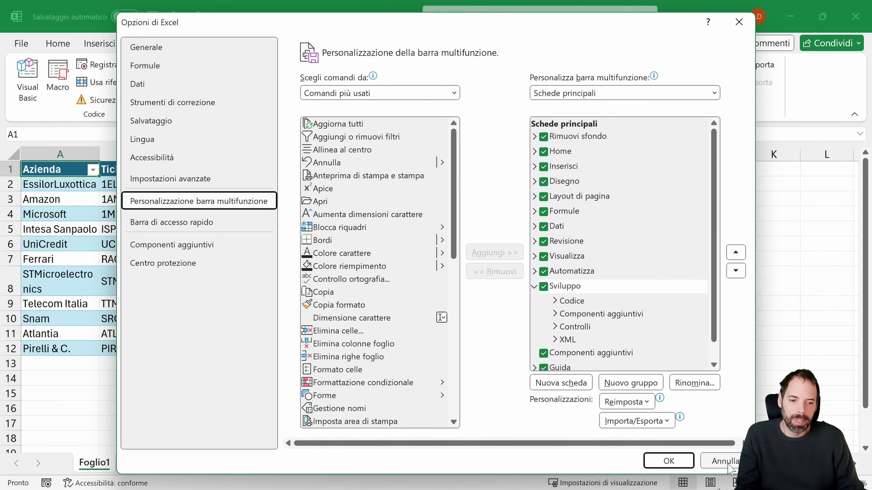
click(719, 461)
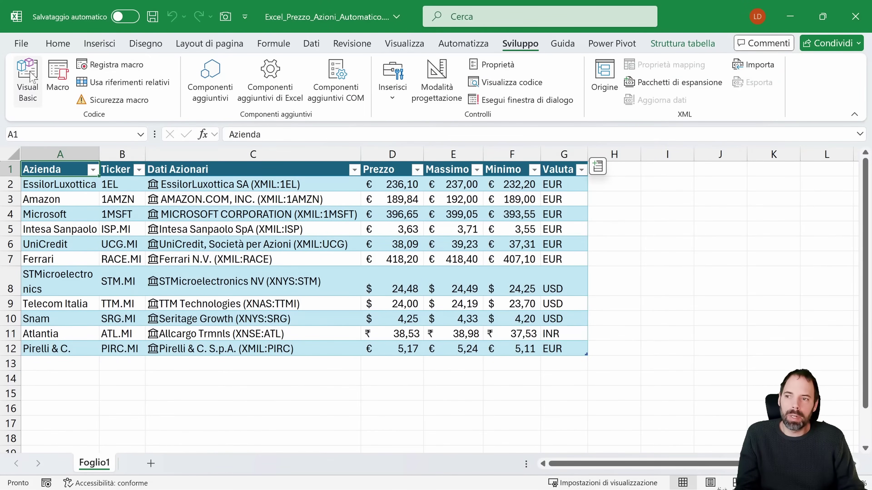
Open the VBA editor and insert a new module, Modulo1, into the workbook project.
click(28, 80)
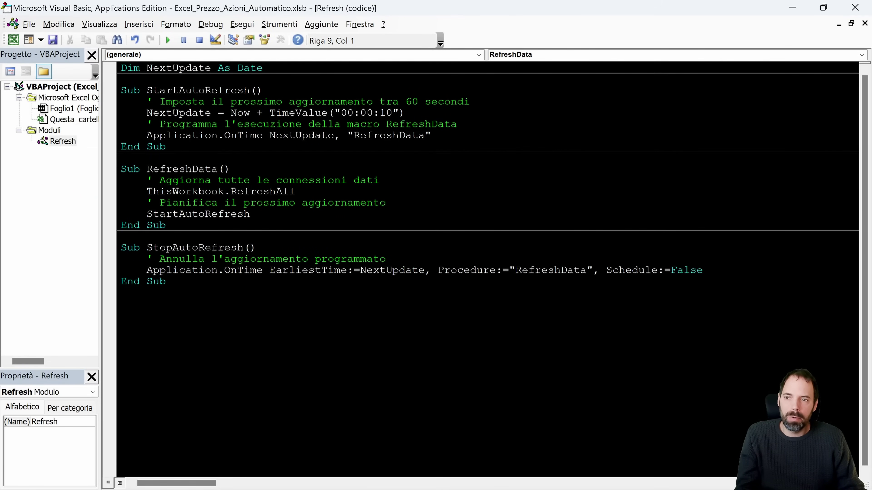
drag(120, 67, 121, 304)
click(121, 303)
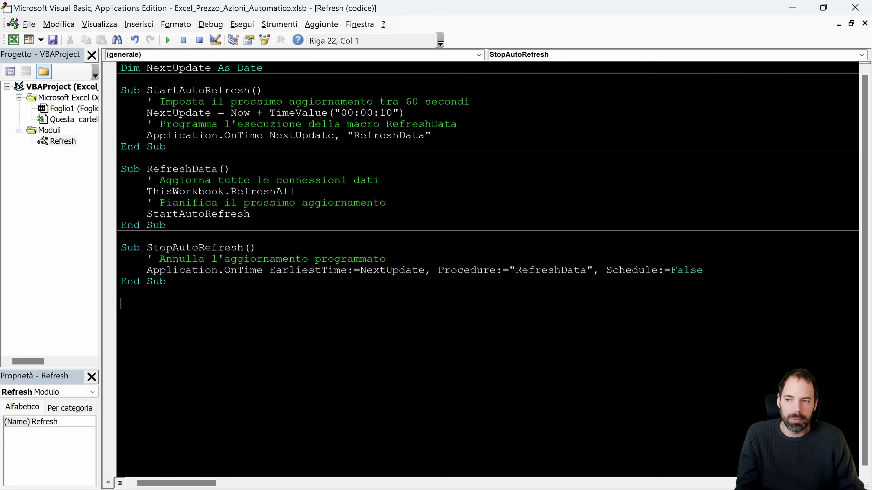
right_click(58, 120)
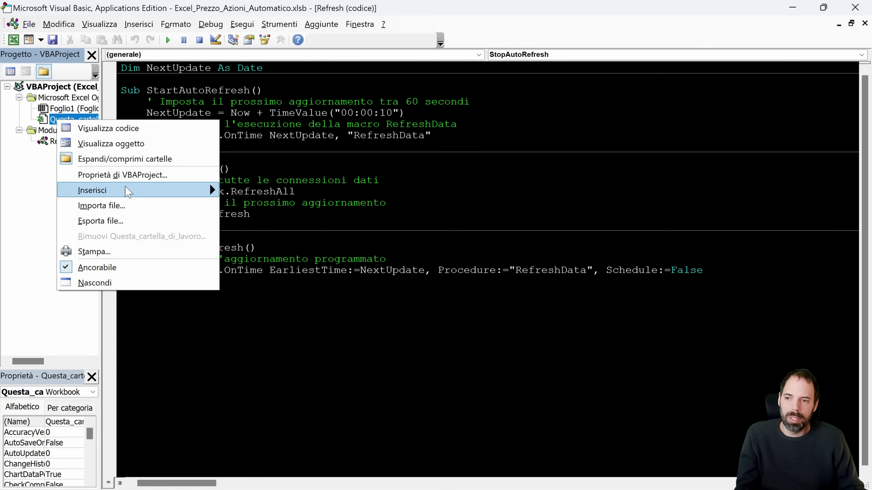
mouse_move(92, 190)
click(257, 206)
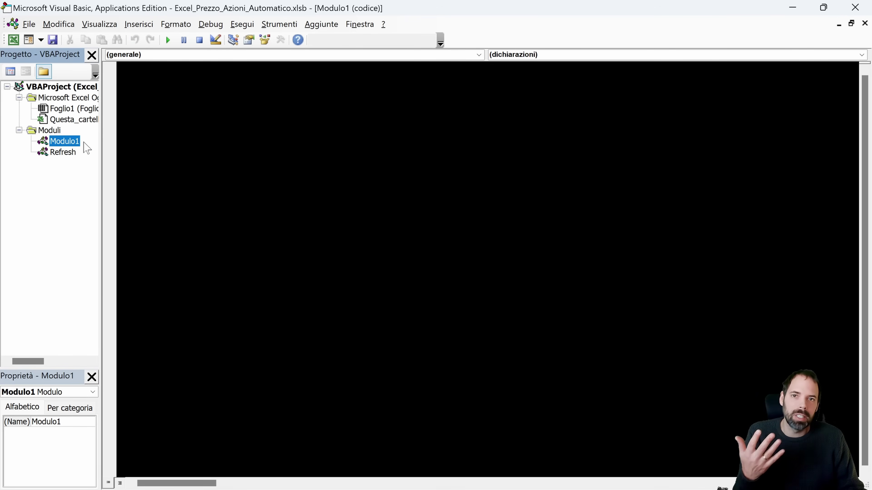
Enlarge the Properties pane and rename Modulo1 to 'sfdgsdfgsdf'.
drag(66, 369, 68, 242)
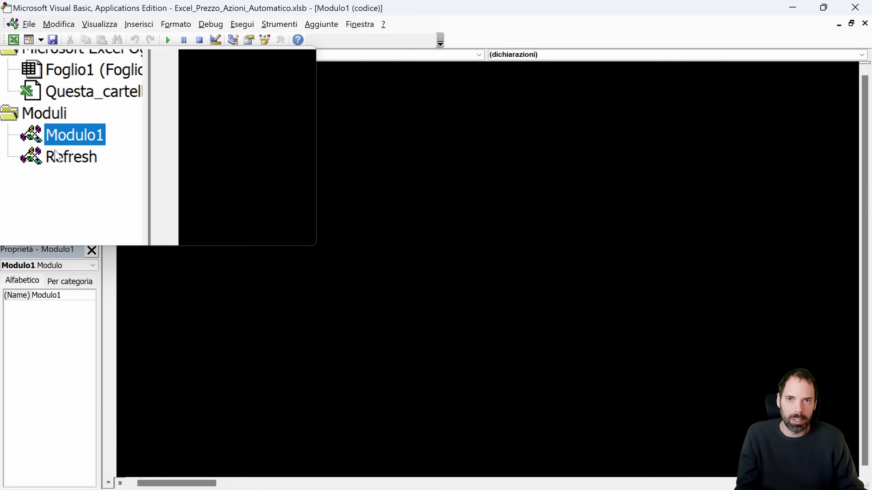
text(sfdgsdfgsdf)
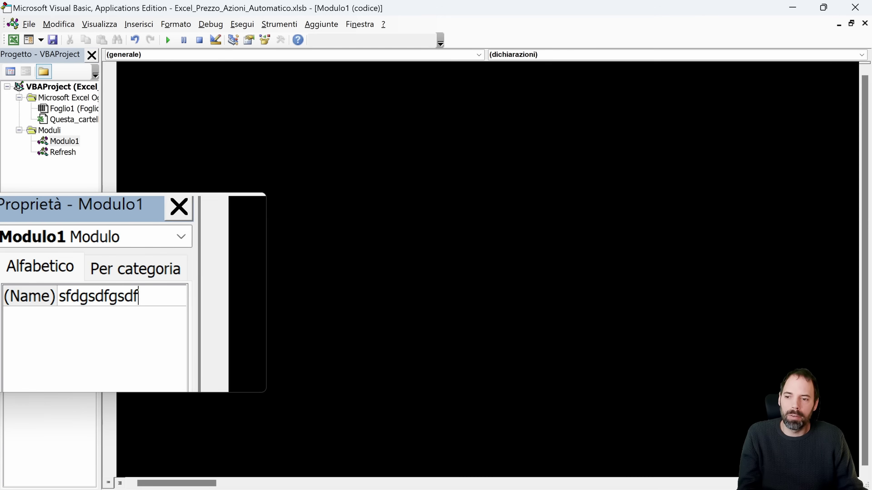
key(Return)
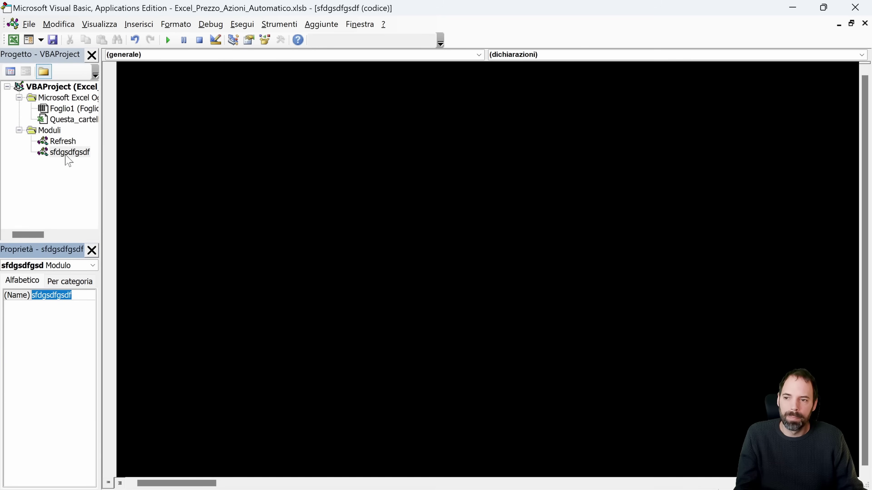
Remove the renamed module from the project without exporting it.
right_click(66, 152)
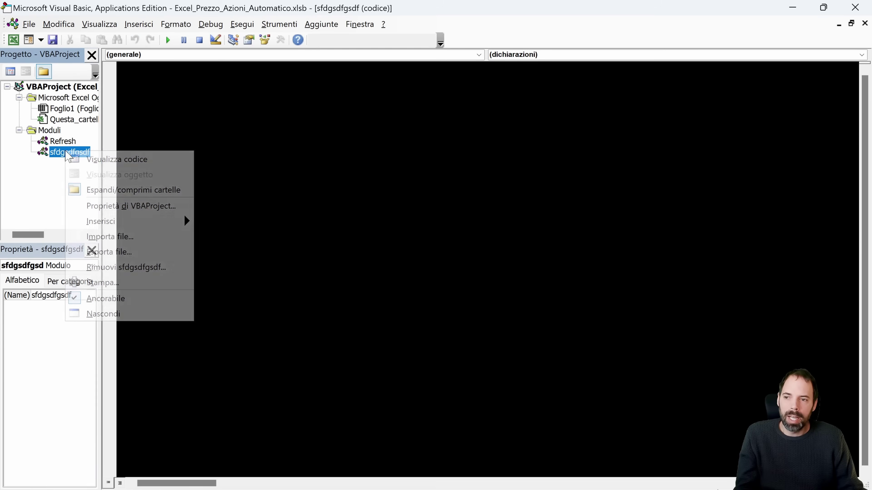
click(118, 267)
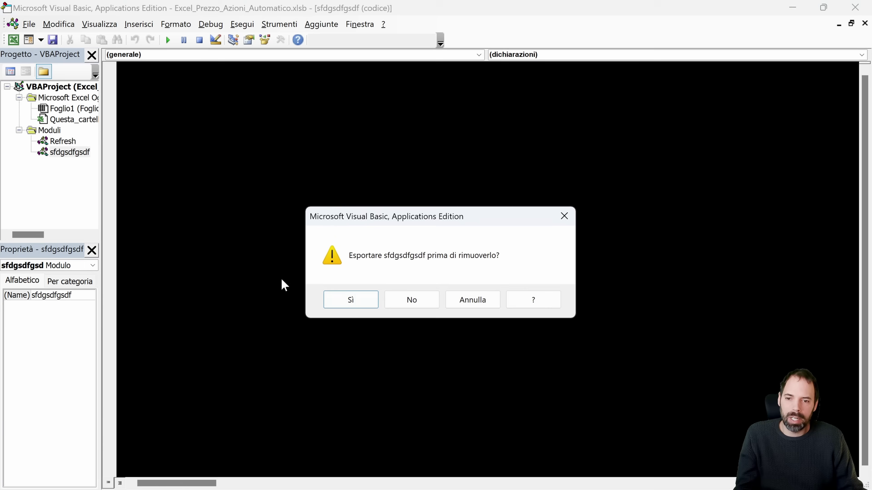
click(404, 302)
Show the Refresh module's code with the cursor after the first End Sub.
click(63, 146)
click(137, 304)
click(166, 147)
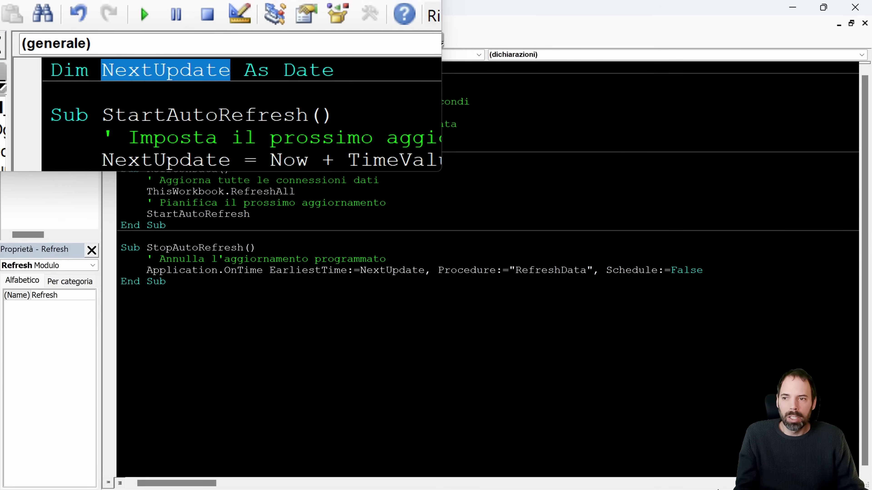
click(142, 114)
double_click(178, 92)
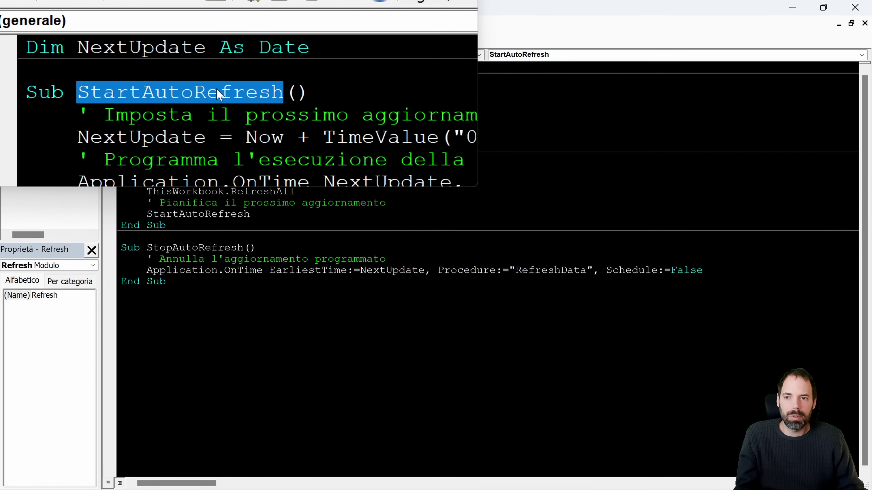
double_click(178, 117)
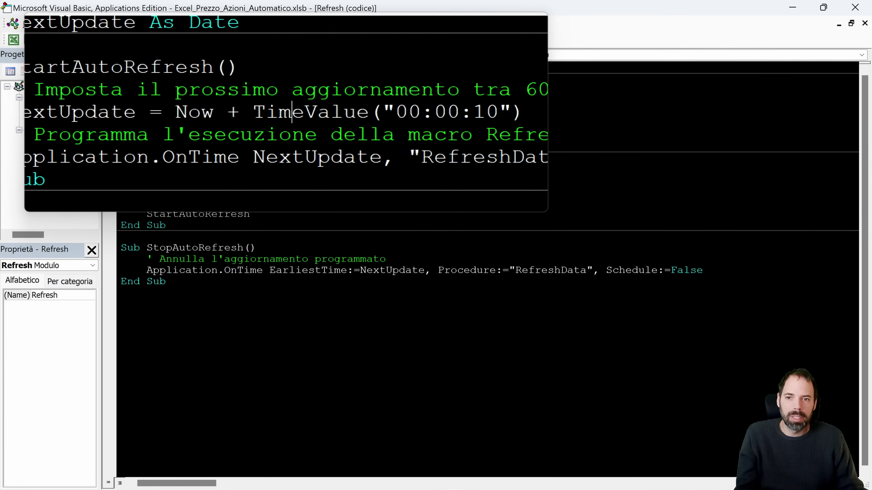
double_click(310, 117)
click(425, 115)
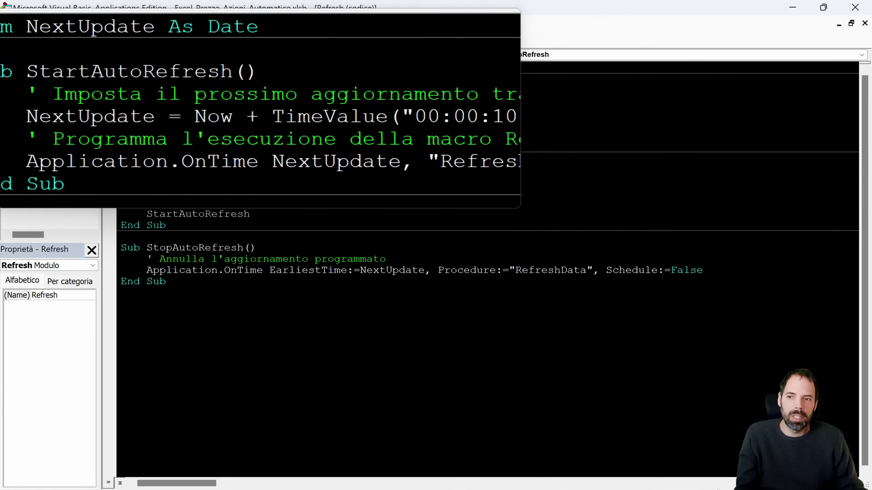
double_click(204, 118)
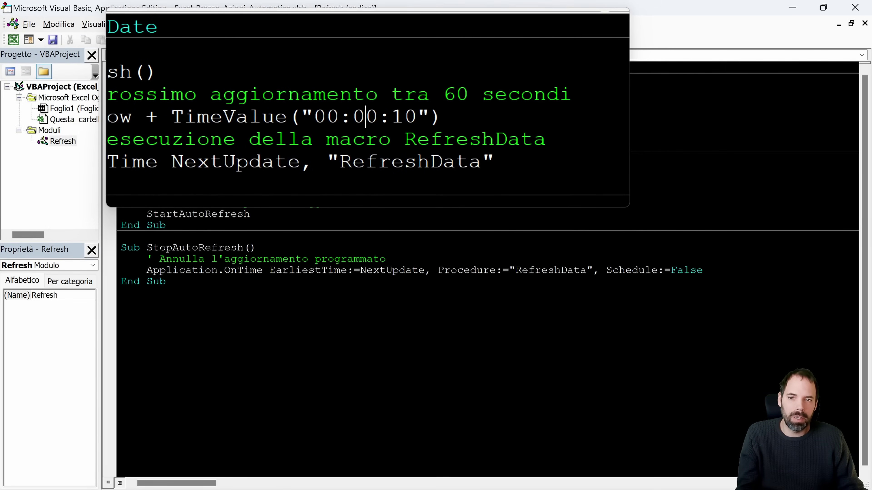
Edit the digits of the 00:00:10 TimeValue in StartAutoRefresh to a new interval.
text(1)
key(shift+Right)
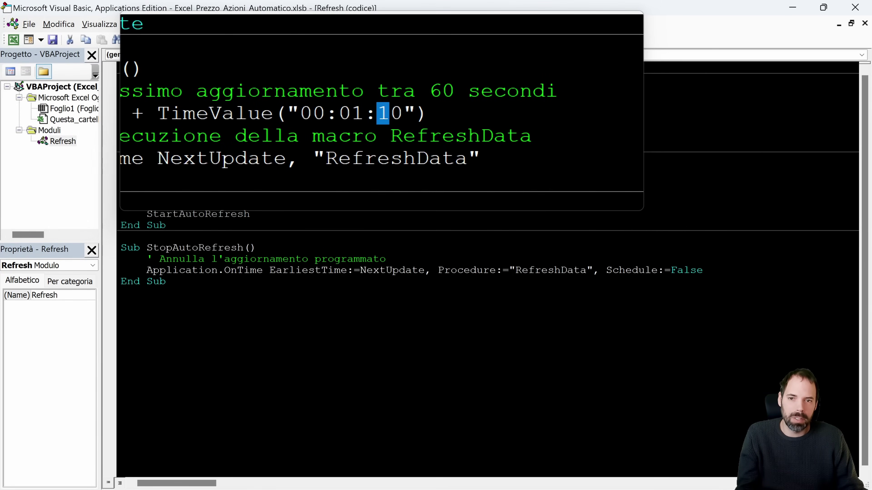
text(0)
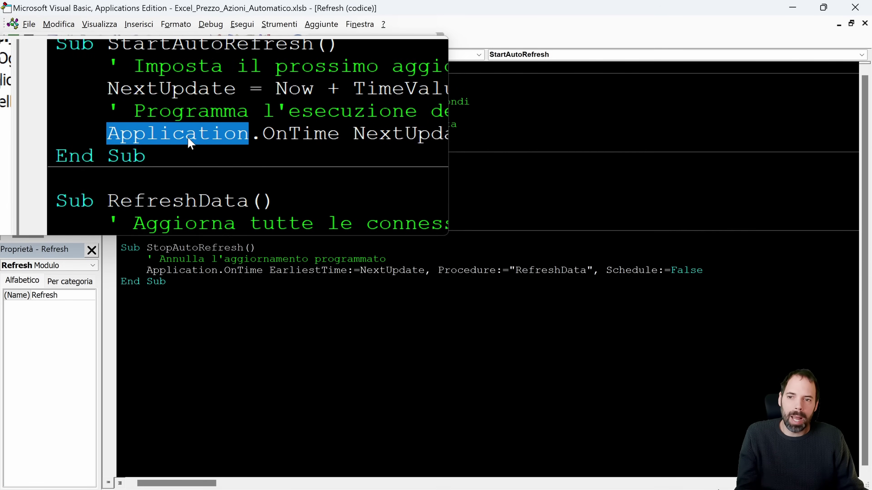
click(238, 136)
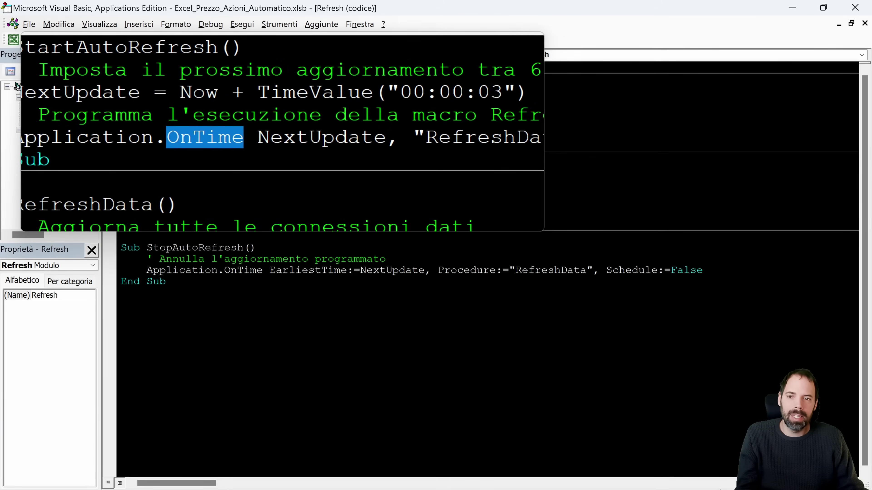
double_click(286, 138)
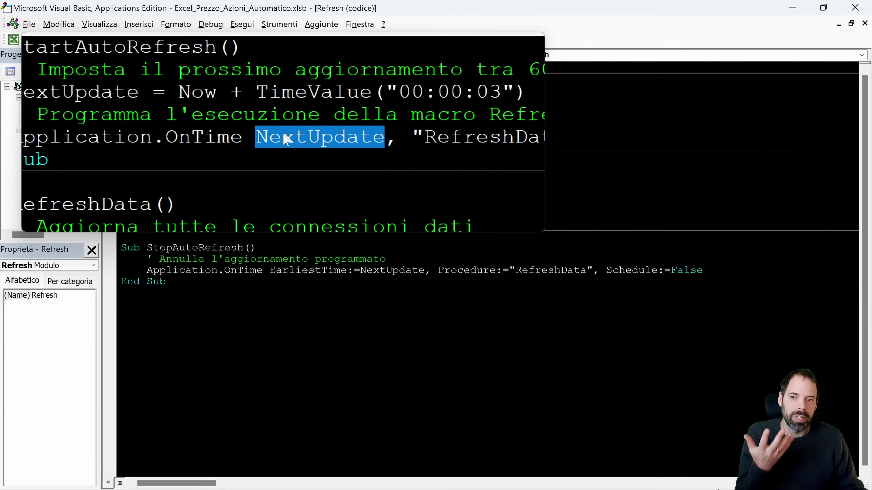
double_click(208, 118)
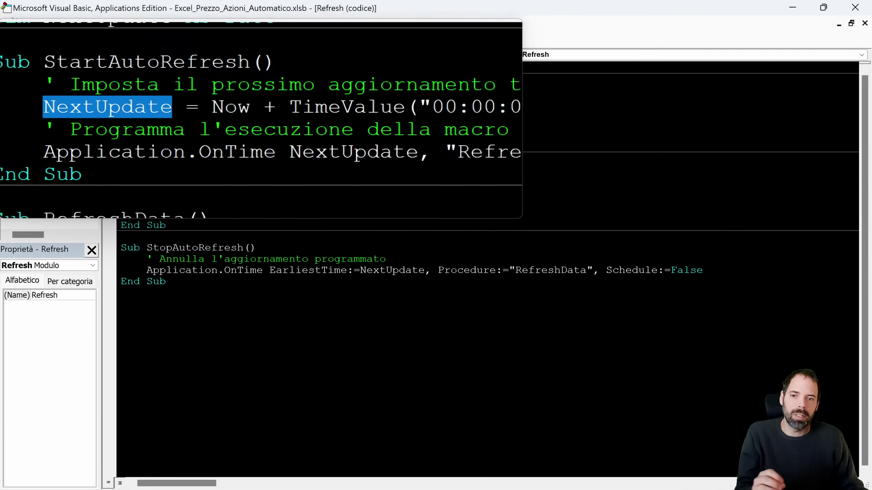
double_click(289, 137)
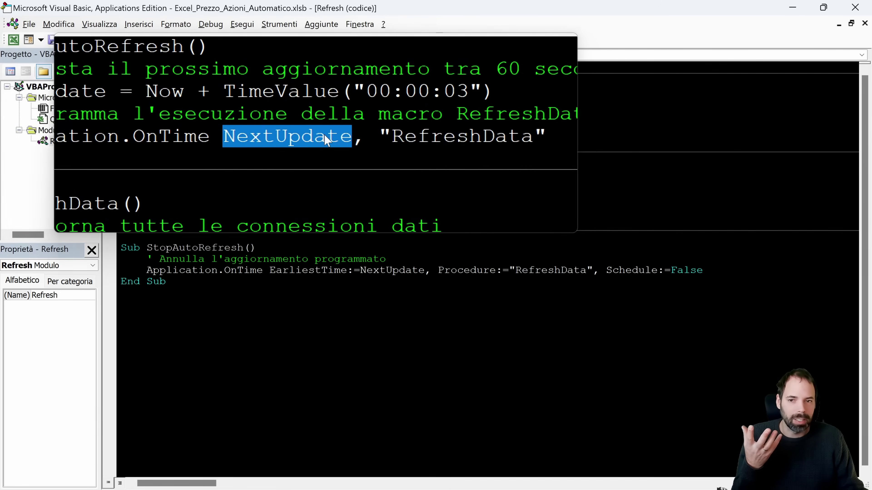
click(334, 136)
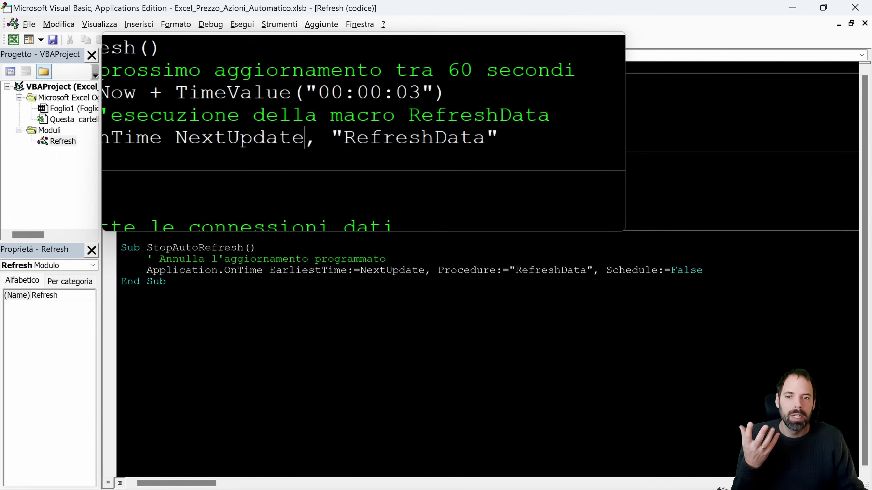
double_click(413, 138)
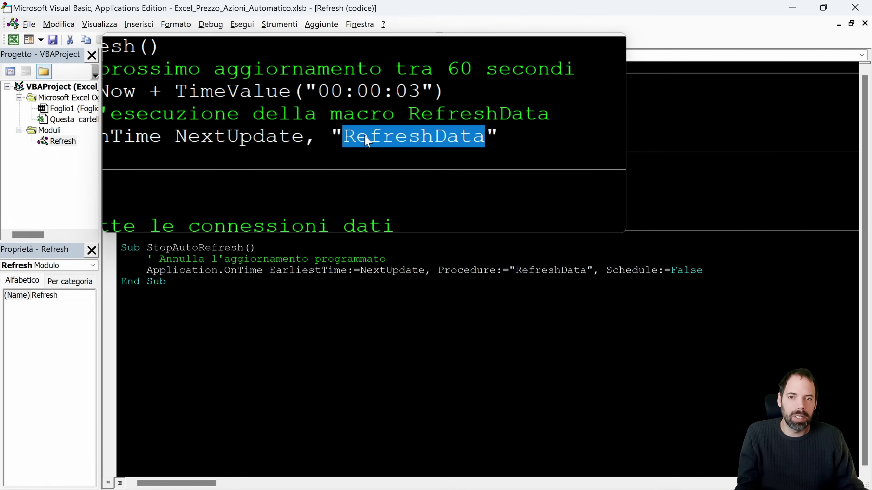
drag(127, 169, 166, 225)
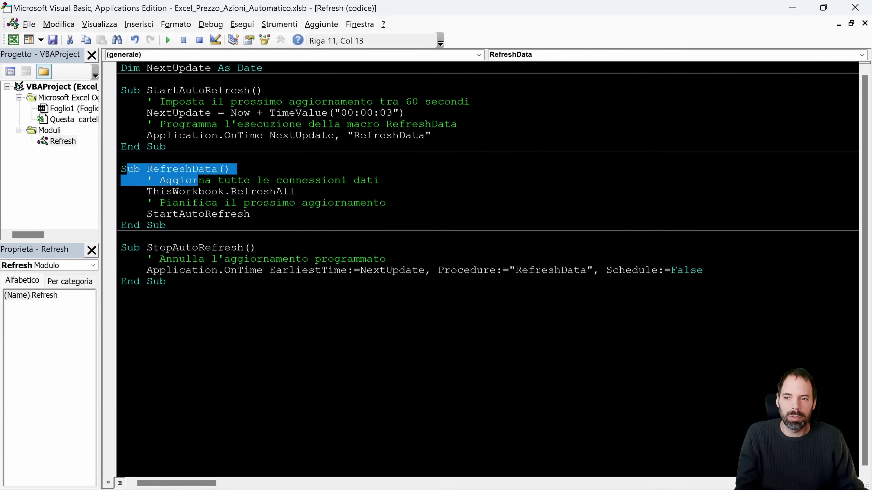
click(167, 225)
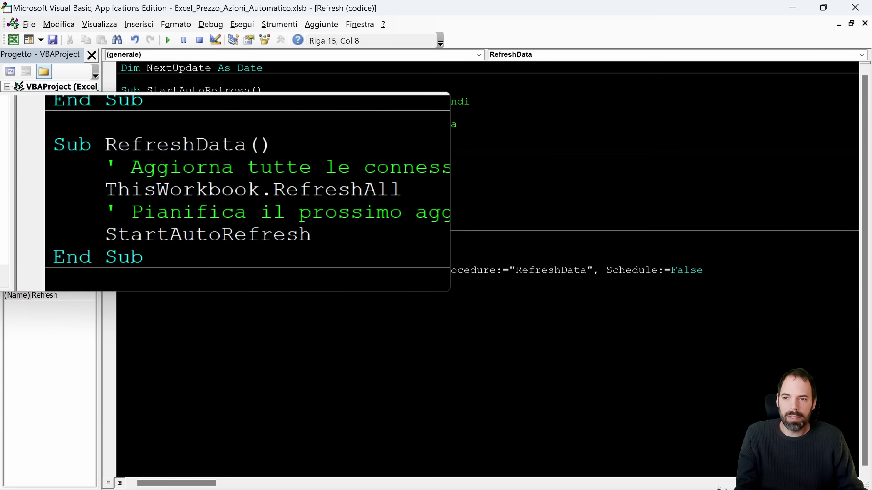
double_click(181, 192)
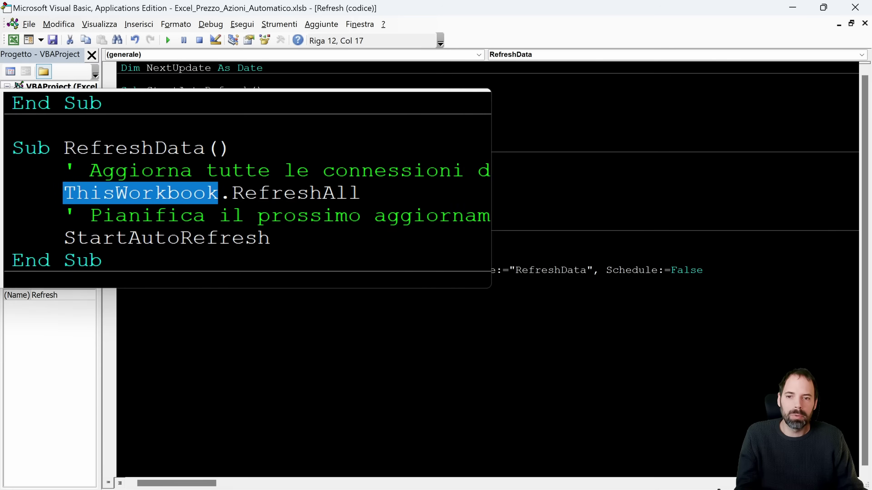
double_click(243, 192)
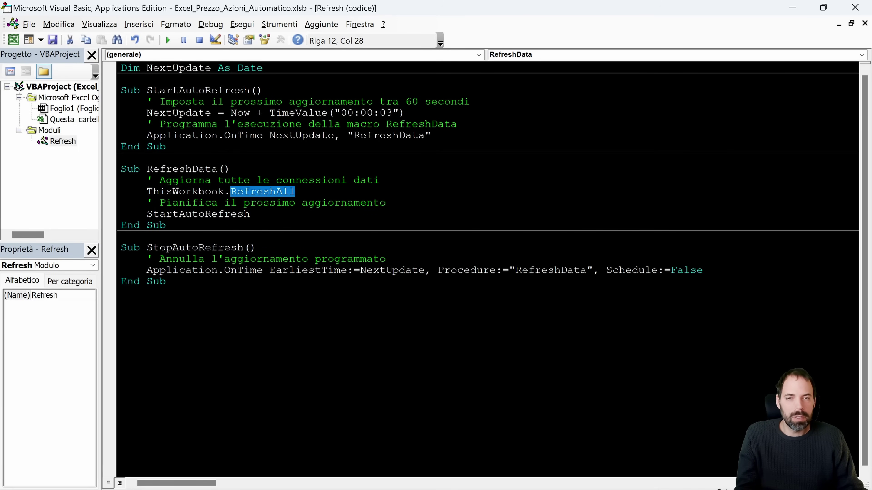
click(793, 11)
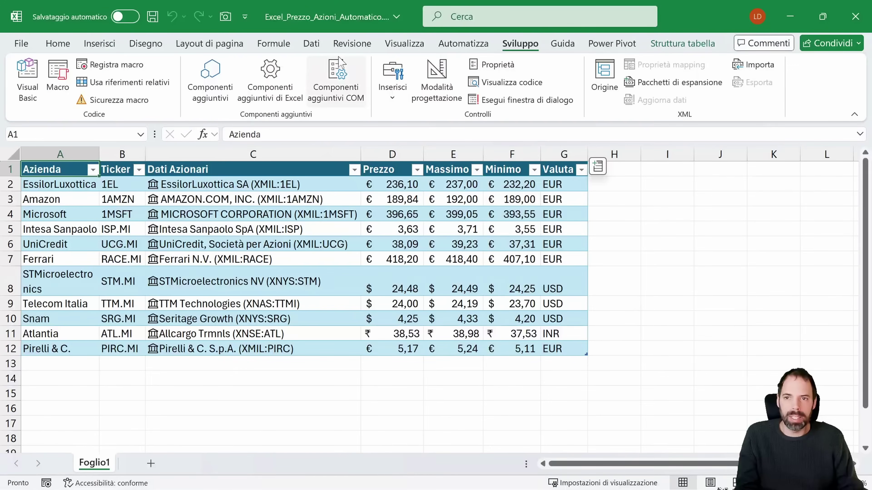
Refresh all linked stock data and the EssilorLuxottica record, then reopen the Refresh module in VBA.
click(310, 44)
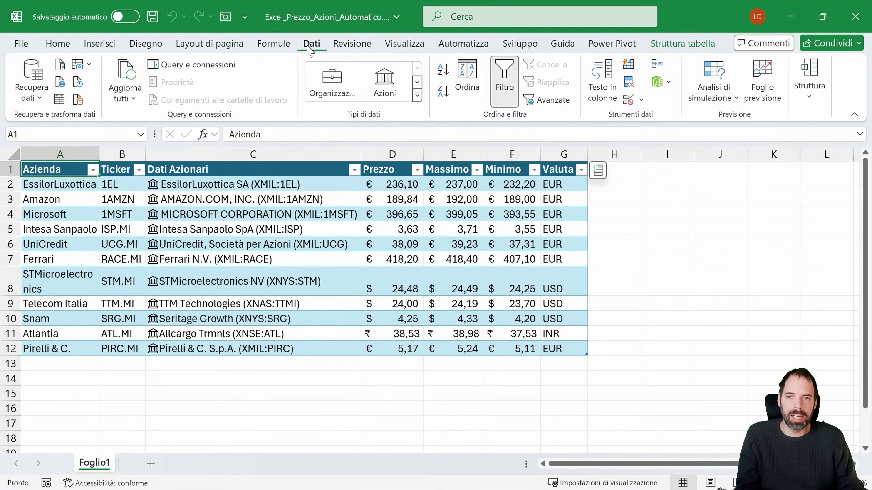
click(129, 77)
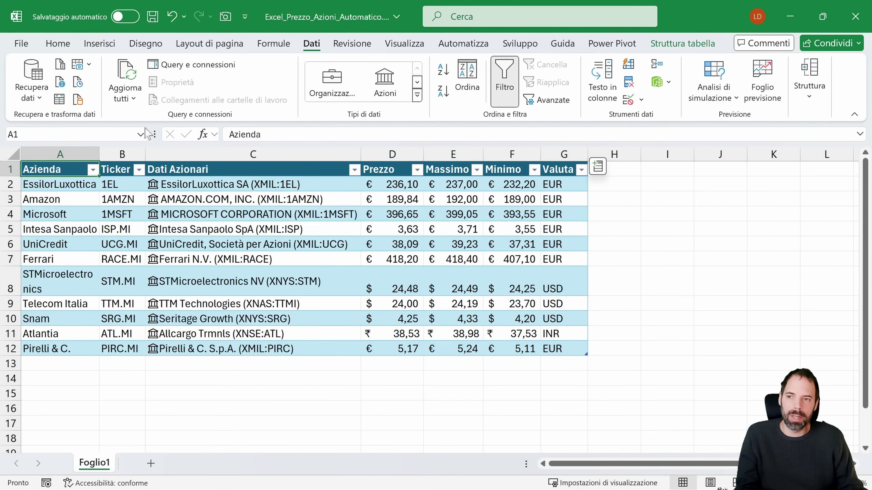
click(137, 76)
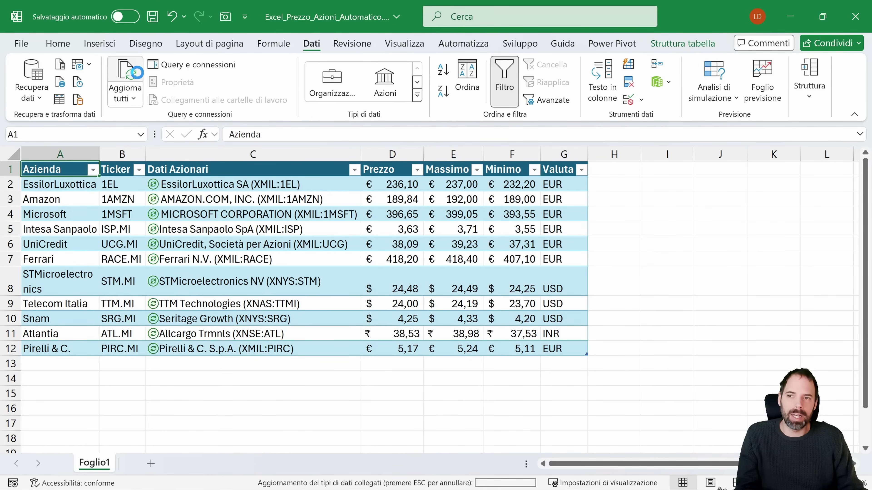
right_click(252, 182)
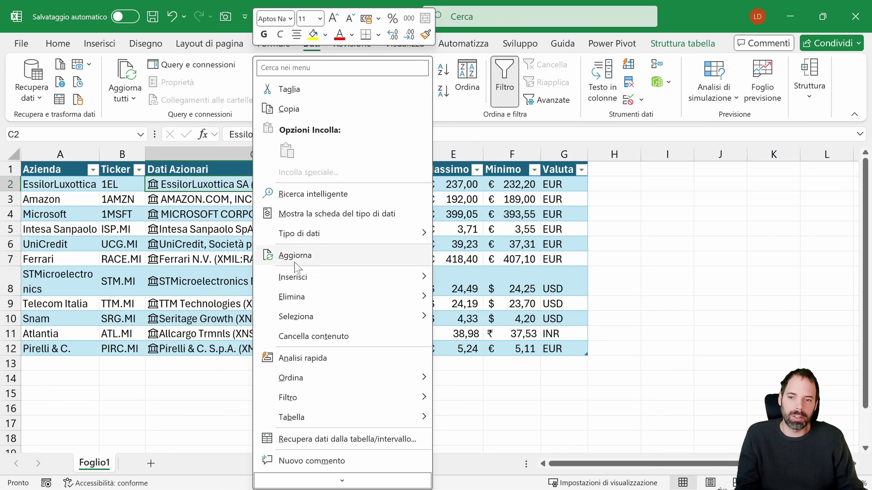
click(301, 258)
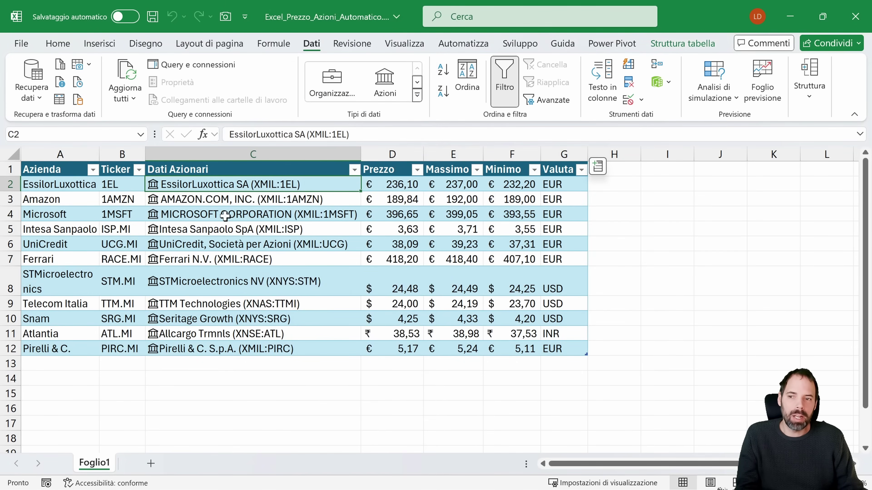
click(520, 44)
click(30, 81)
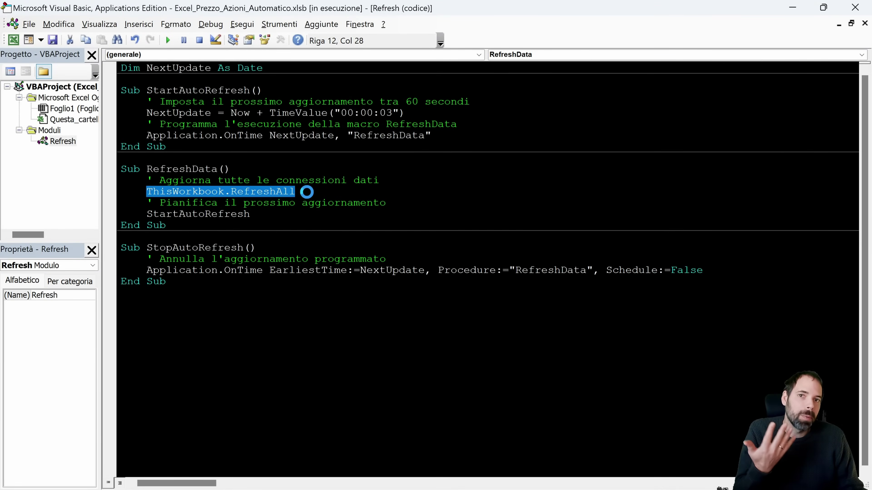
Review the ThisWorkbook.RefreshAll, StartAutoRefresh and StopAutoRefresh code in the Refresh module.
click(251, 214)
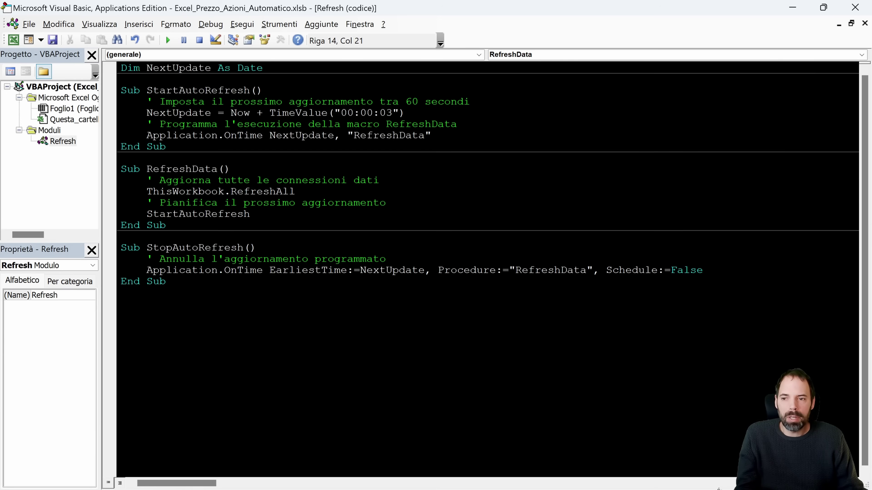
drag(277, 191, 299, 197)
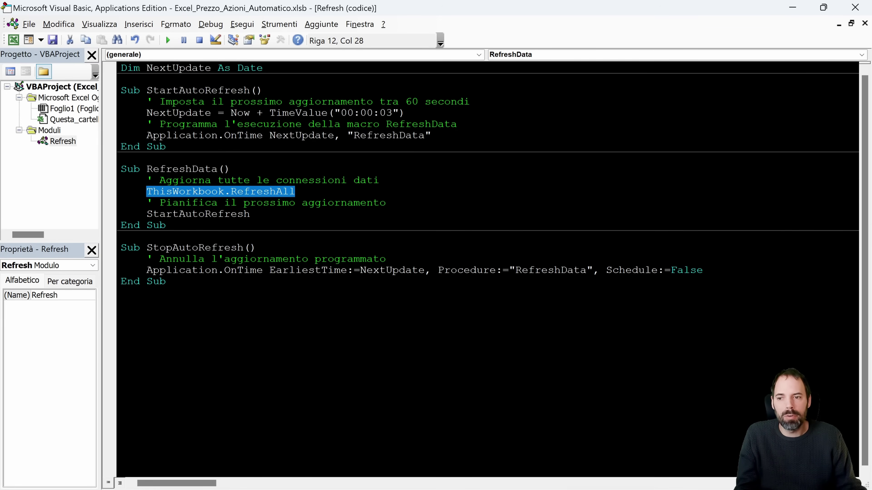
double_click(191, 214)
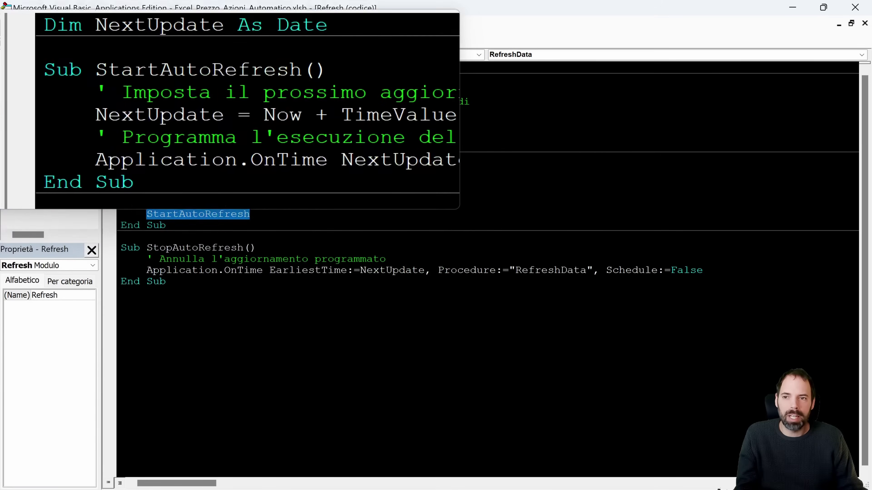
double_click(197, 91)
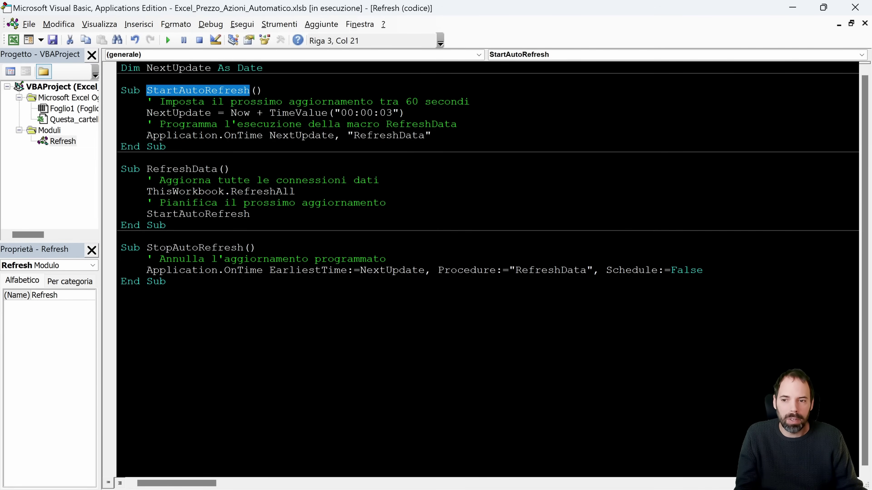
drag(152, 247, 243, 248)
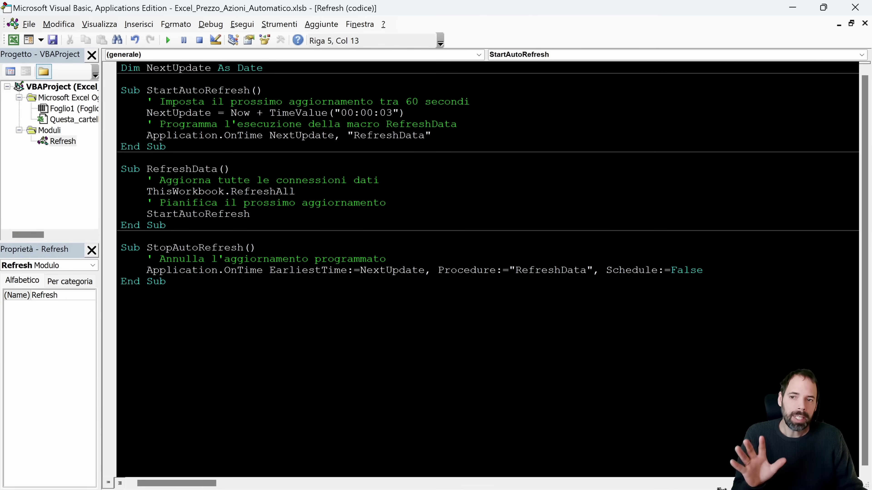
Return to Excel and pick the Rettangolo shape from Inserisci > Illustrazioni > Forme.
click(857, 6)
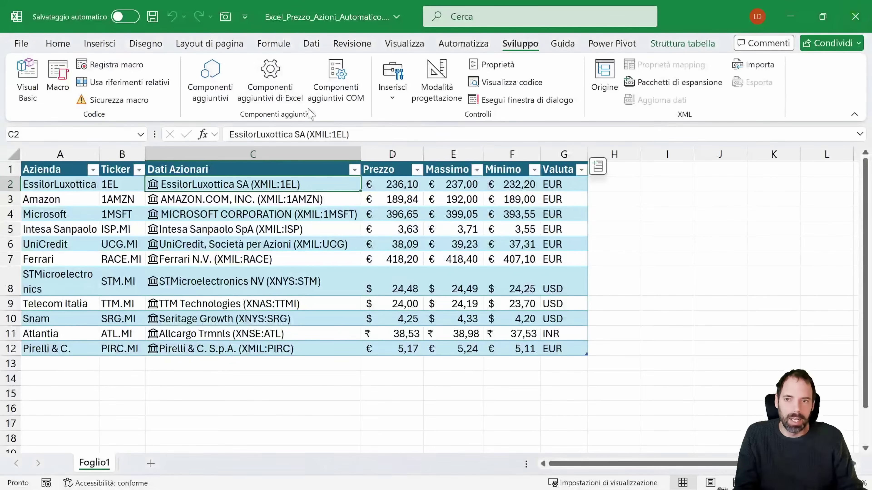
click(100, 43)
click(155, 85)
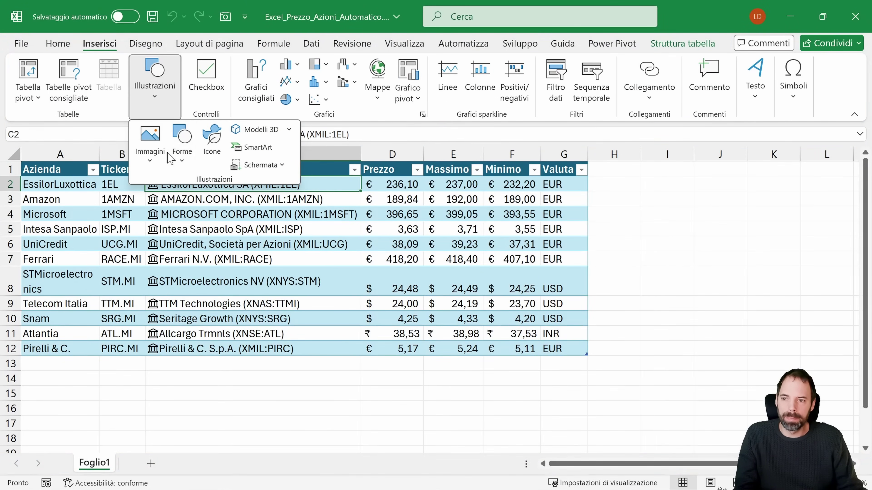
click(182, 147)
click(217, 201)
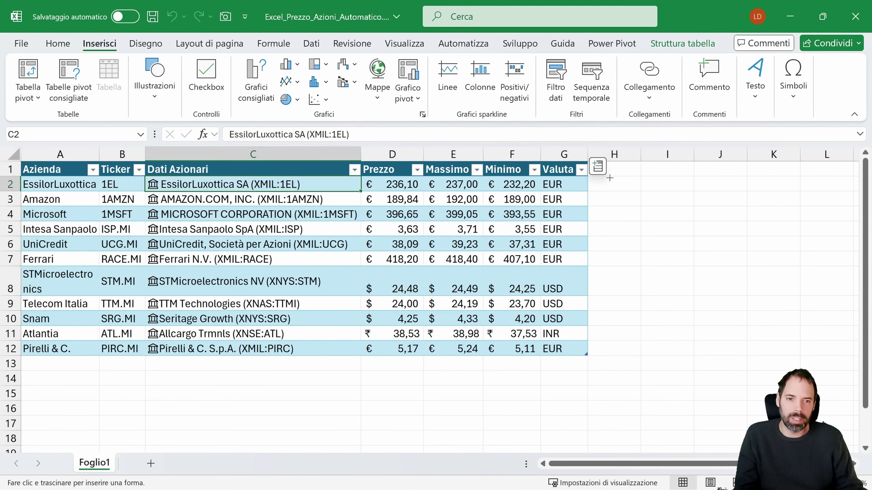
Draw a rectangle over cells H2:J5 and assign it the StartAutoRefresh macro.
drag(609, 178, 736, 233)
right_click(648, 184)
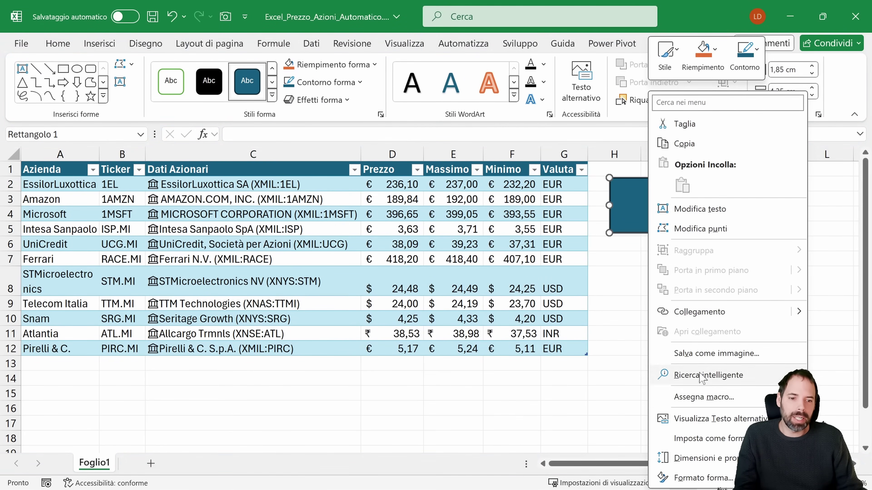
click(655, 399)
click(614, 268)
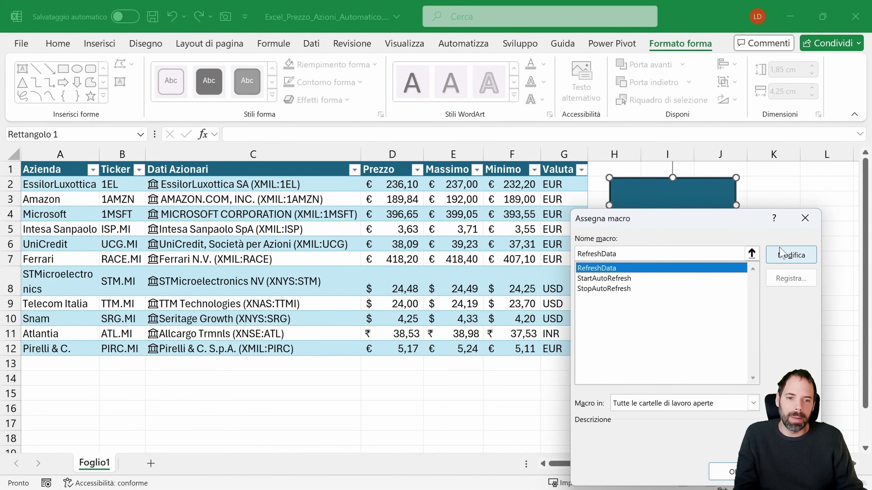
click(635, 278)
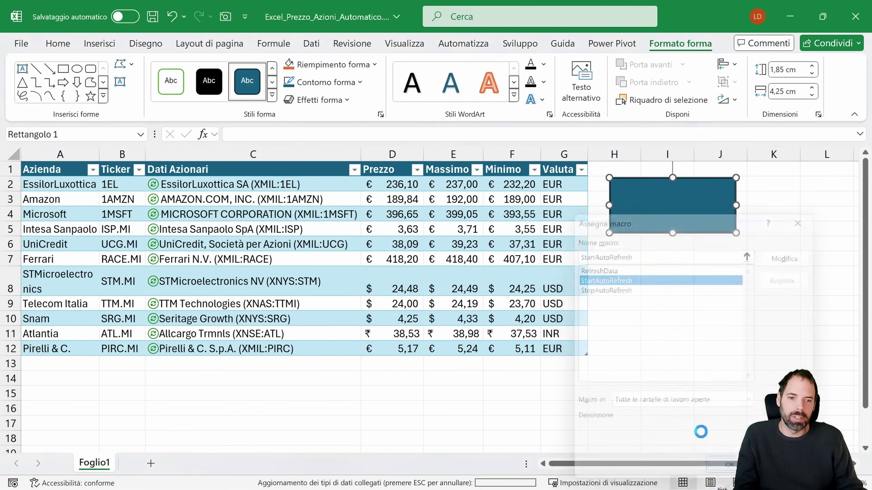
click(721, 471)
Run StartAutoRefresh from the rectangle, then cut the rectangle off the sheet.
click(690, 317)
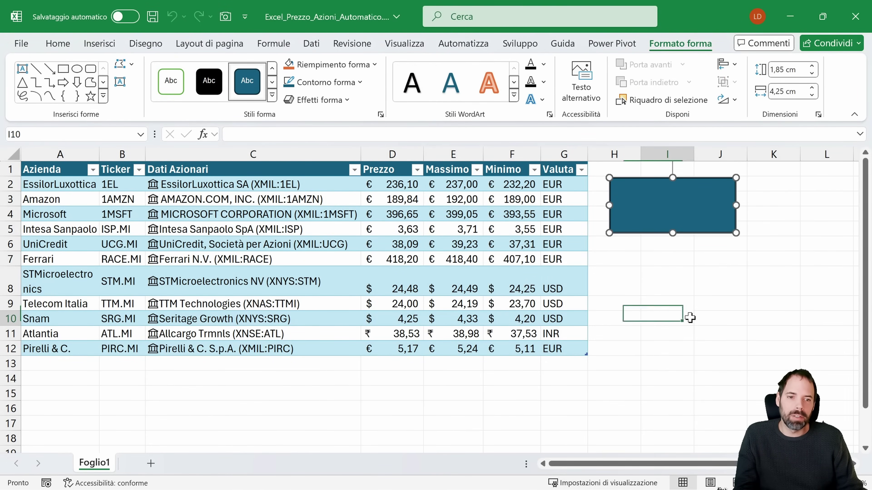
click(657, 216)
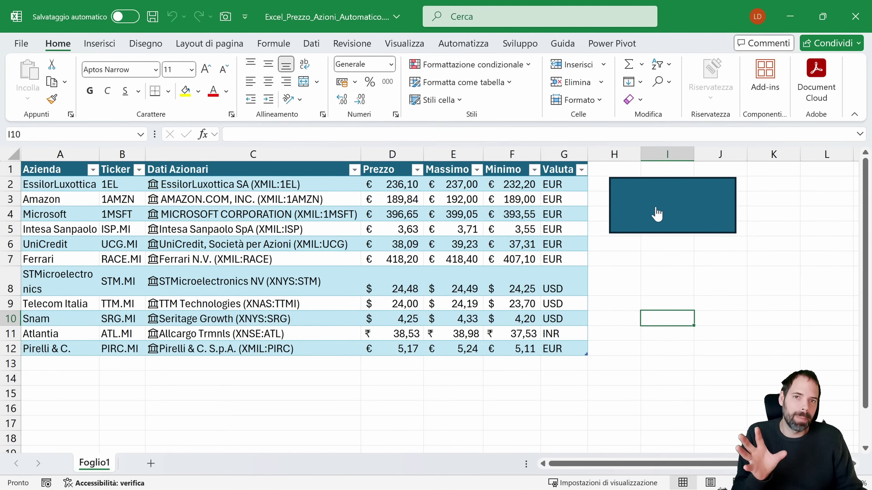
right_click(657, 218)
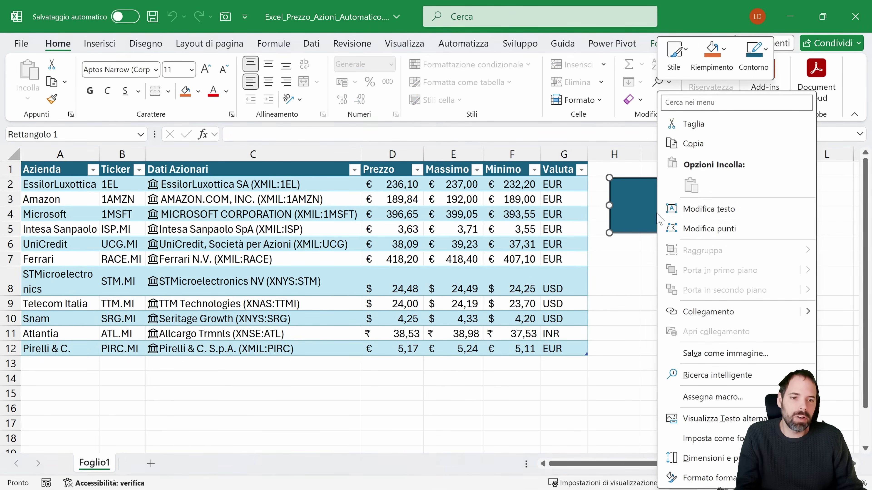
click(693, 124)
click(652, 228)
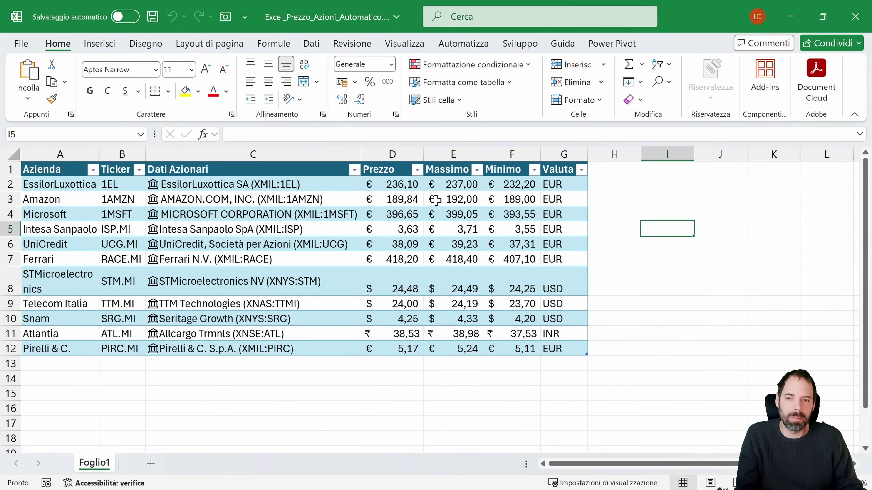
Open the VBA editor from the Developer tab and run RefreshData with F5.
click(529, 44)
click(27, 82)
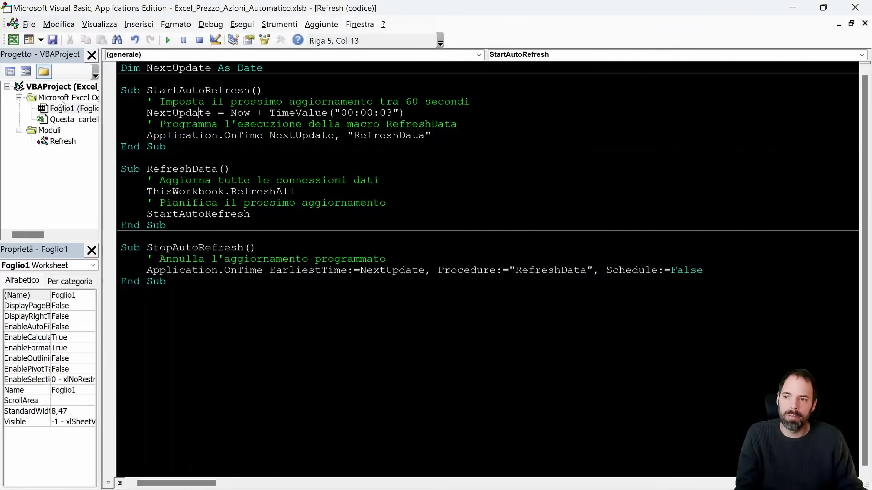
click(193, 180)
key(F5)
drag(121, 90, 121, 293)
click(121, 304)
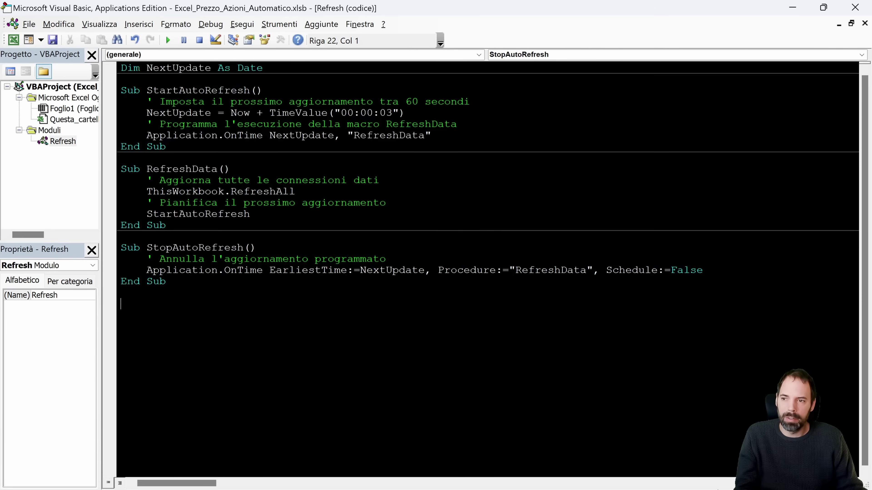
Open the ThisWorkbook event code and highlight the Workbook_Open procedure name.
double_click(67, 120)
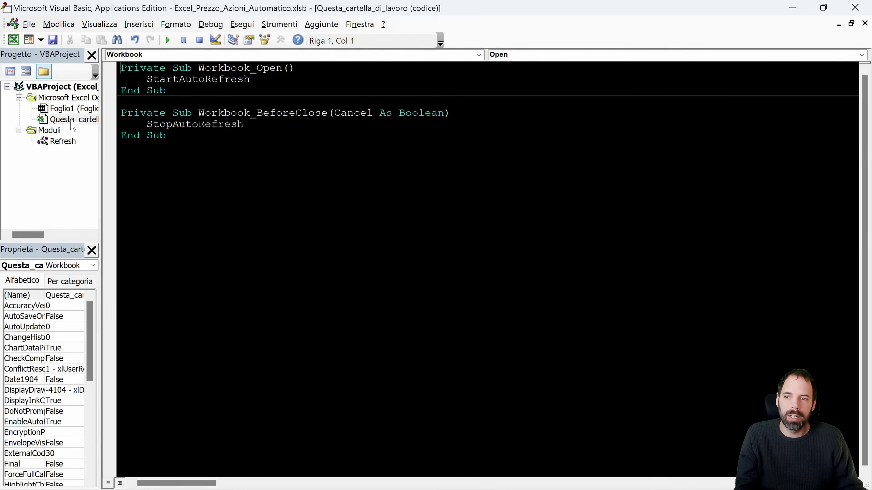
drag(101, 135, 145, 134)
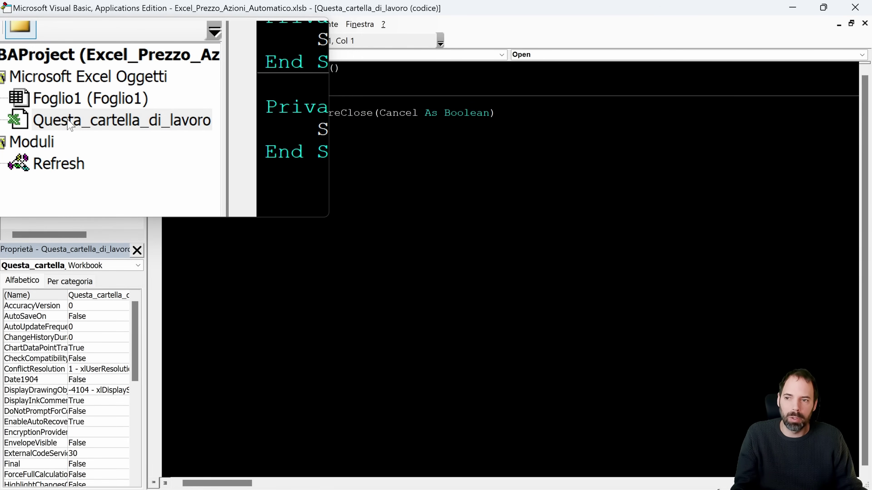
key(ctrl+a)
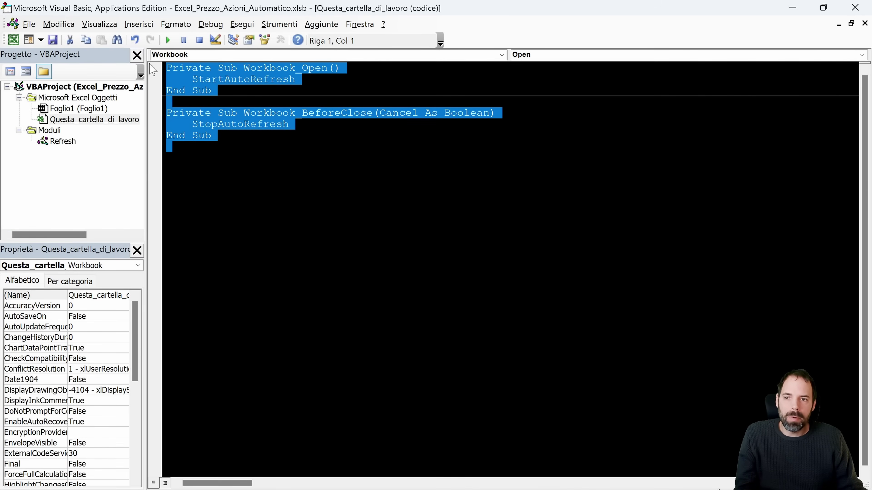
key(Right)
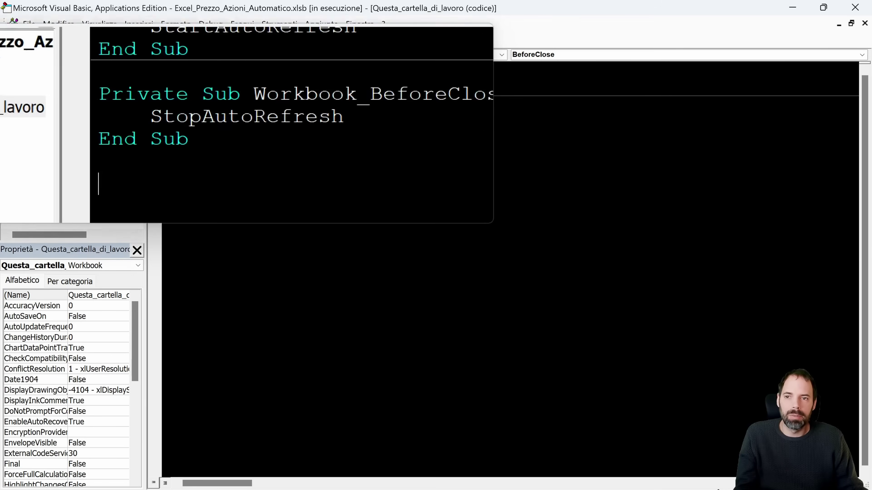
double_click(188, 68)
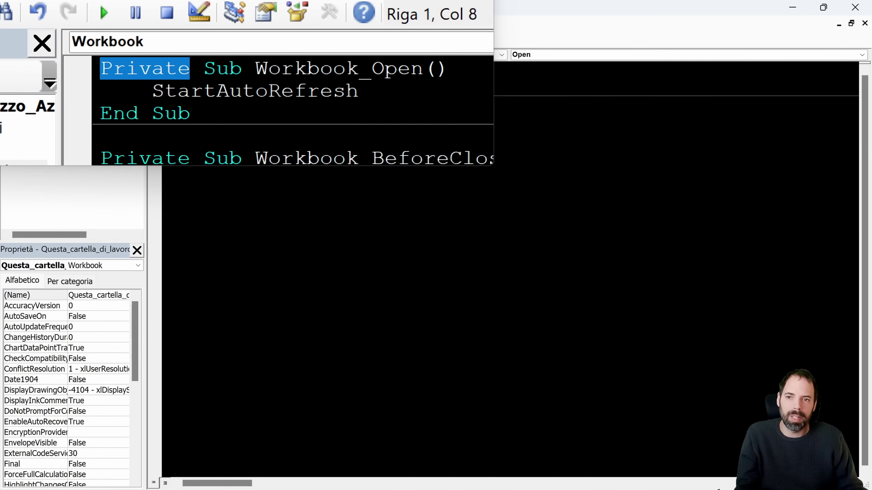
drag(256, 68, 359, 67)
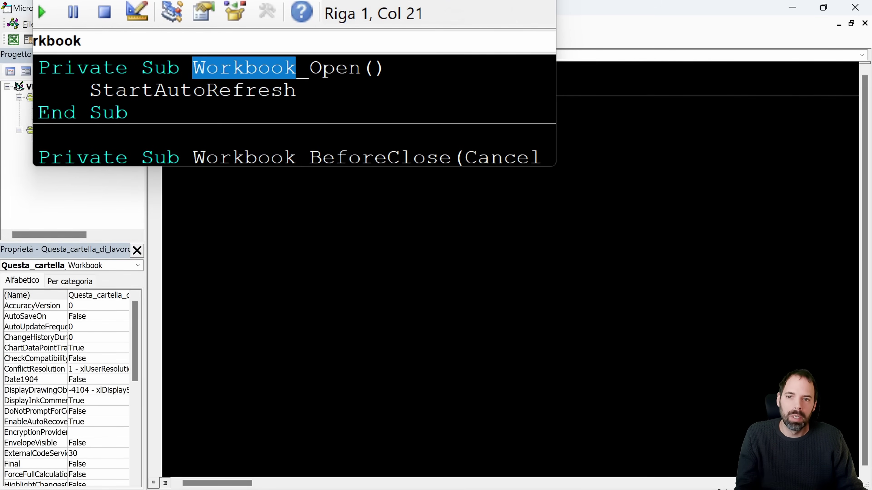
drag(295, 68, 309, 68)
click(279, 80)
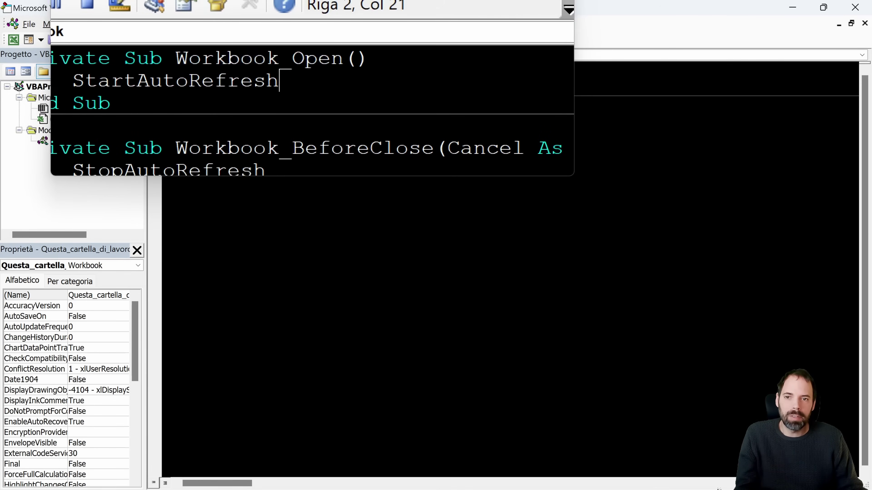
drag(408, 68, 248, 70)
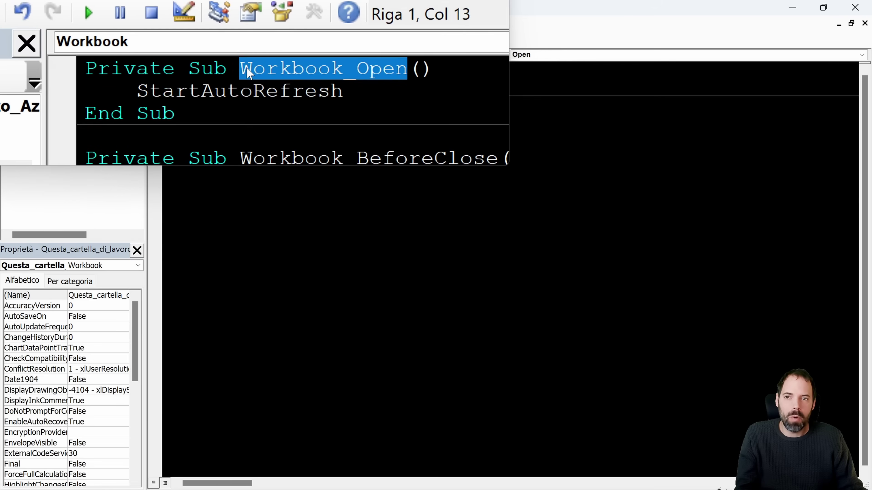
click(198, 69)
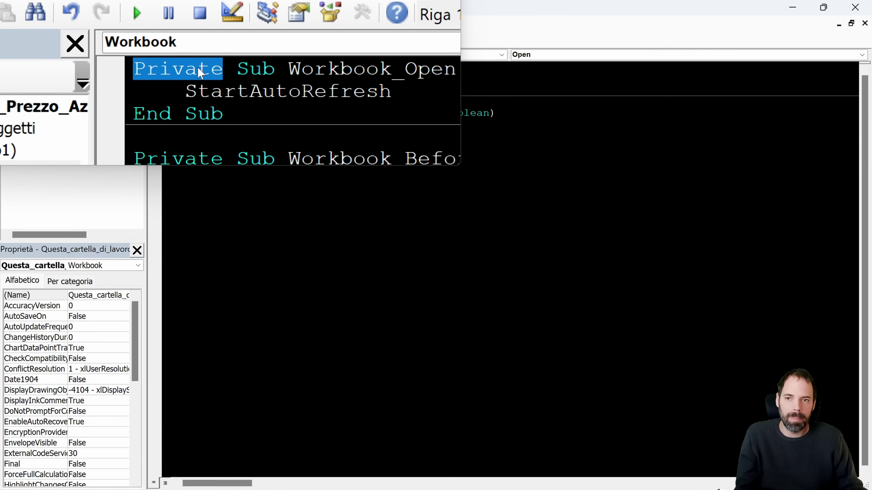
Highlight the StartAutoRefresh call inside Workbook_Open, then show the Refresh module code.
drag(391, 91, 326, 91)
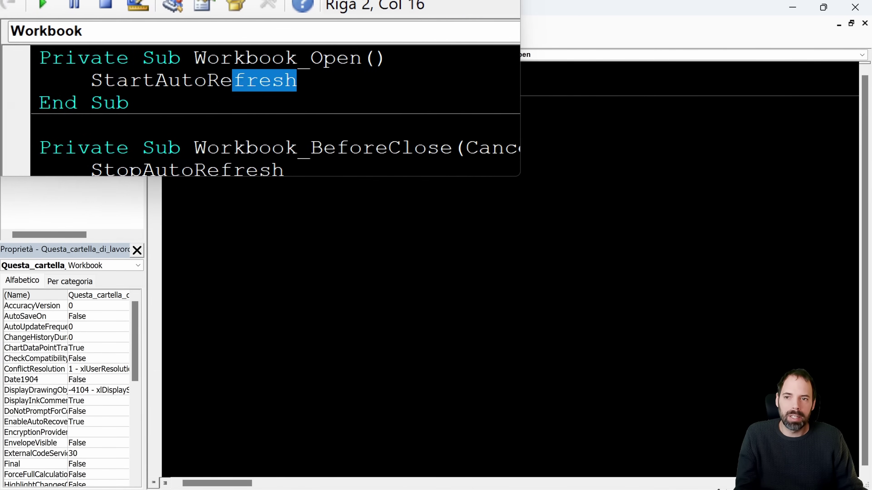
drag(233, 81, 149, 85)
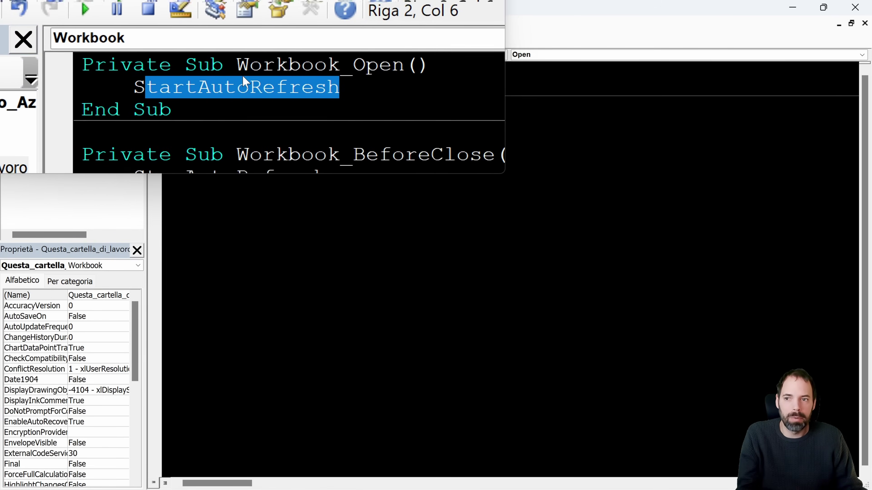
click(175, 108)
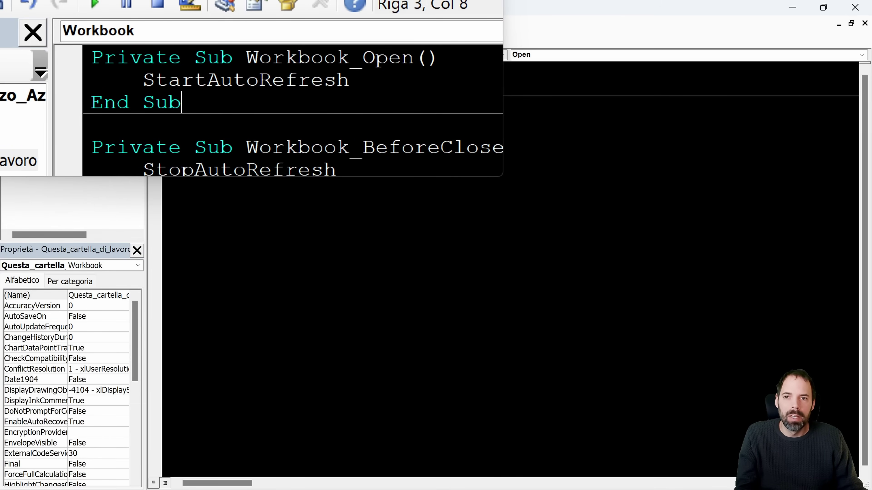
double_click(244, 81)
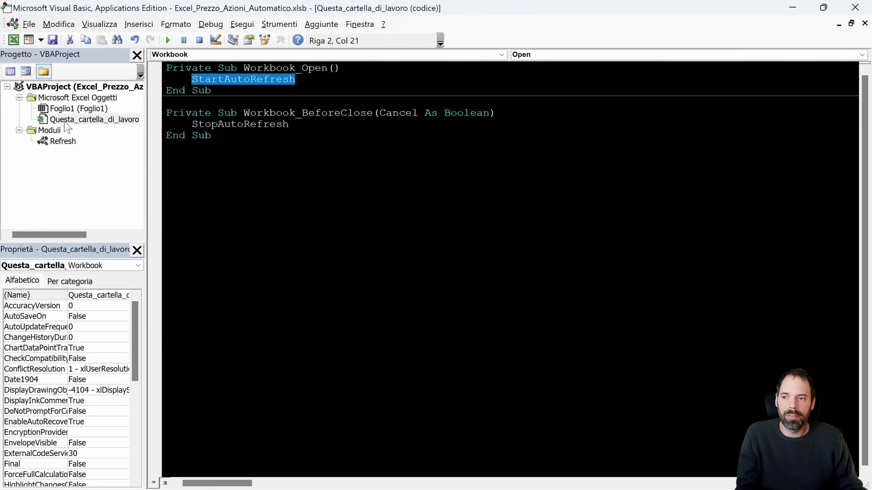
double_click(62, 141)
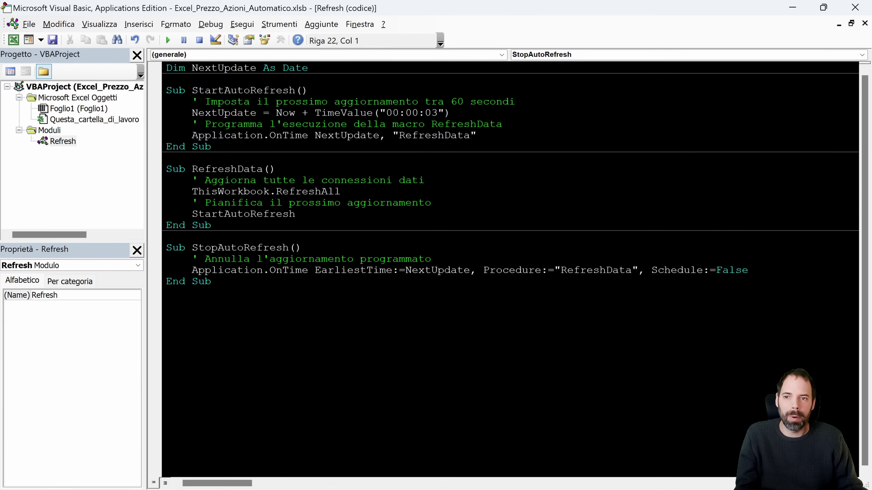
Run StartAutoRefresh, then check that Workbook_BeforeClose calls StopAutoRefresh.
double_click(242, 91)
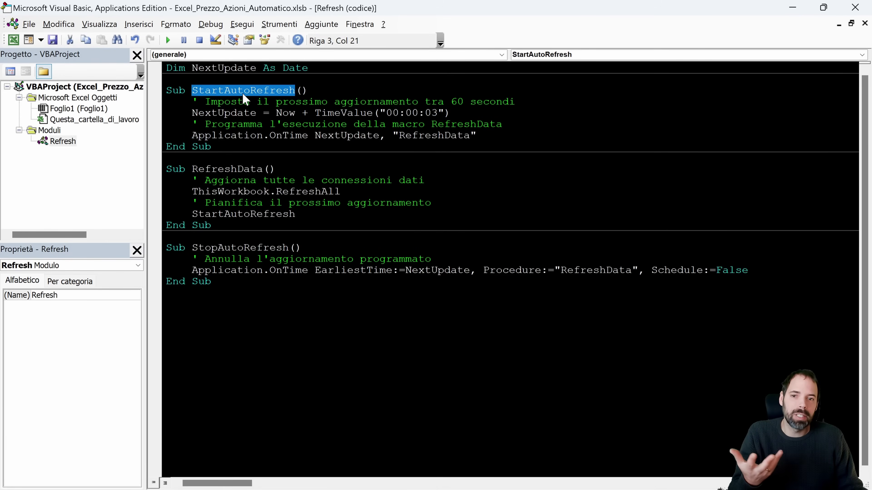
key(F5)
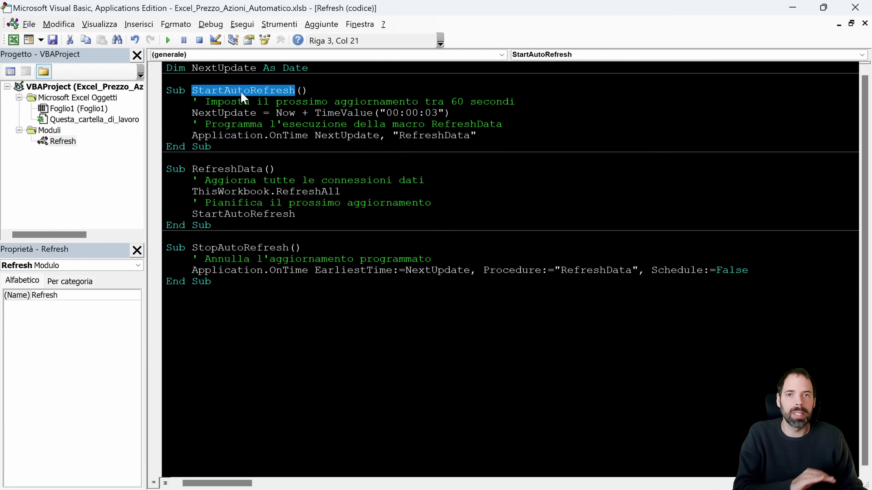
click(74, 120)
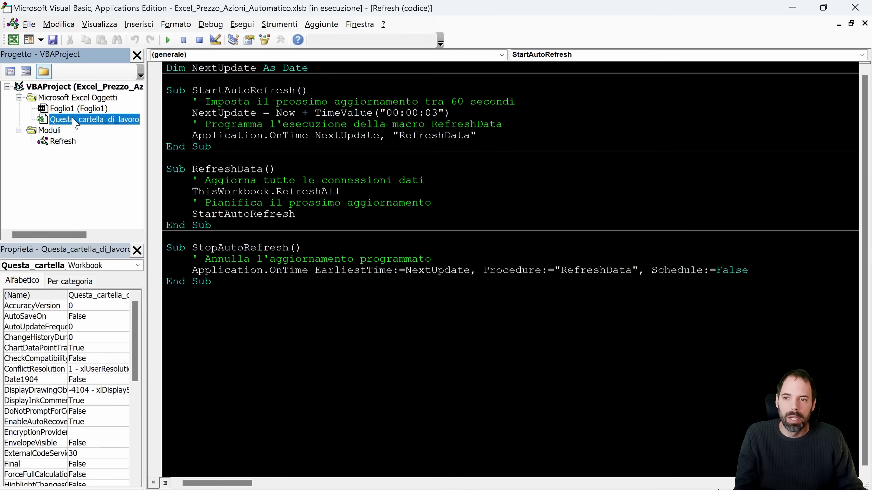
double_click(73, 120)
click(220, 135)
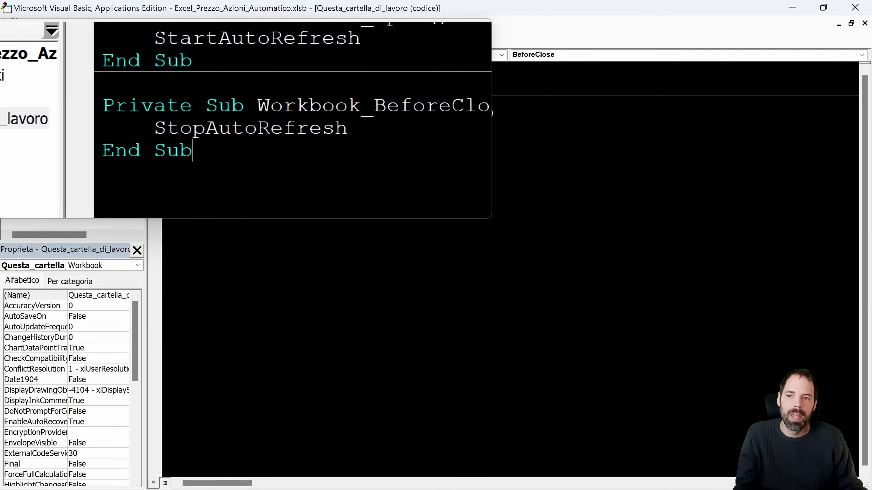
double_click(232, 128)
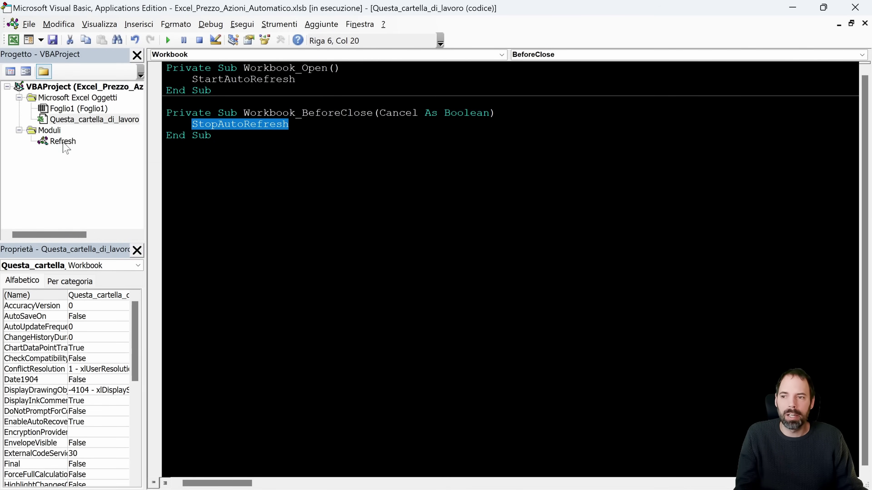
Review StopAutoRefresh's OnTime cancel line with Schedule:=False and run StopAutoRefresh.
double_click(64, 142)
click(166, 293)
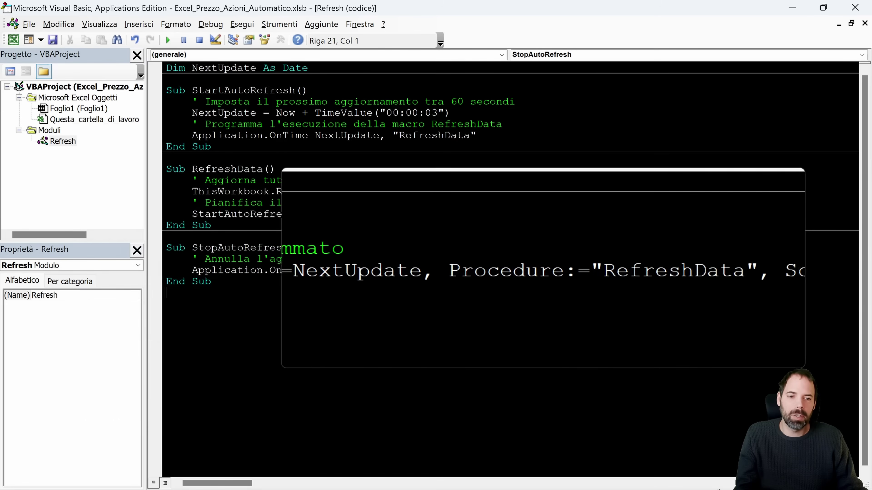
drag(748, 270, 696, 270)
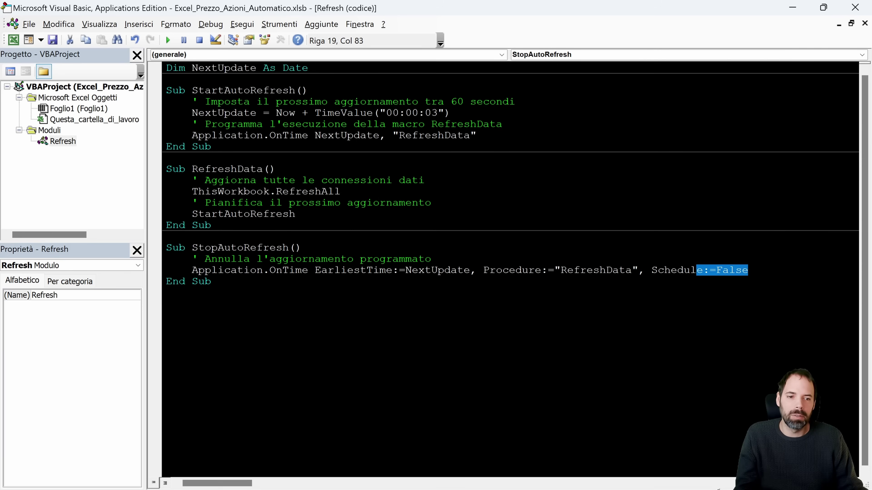
click(212, 281)
drag(748, 270, 192, 270)
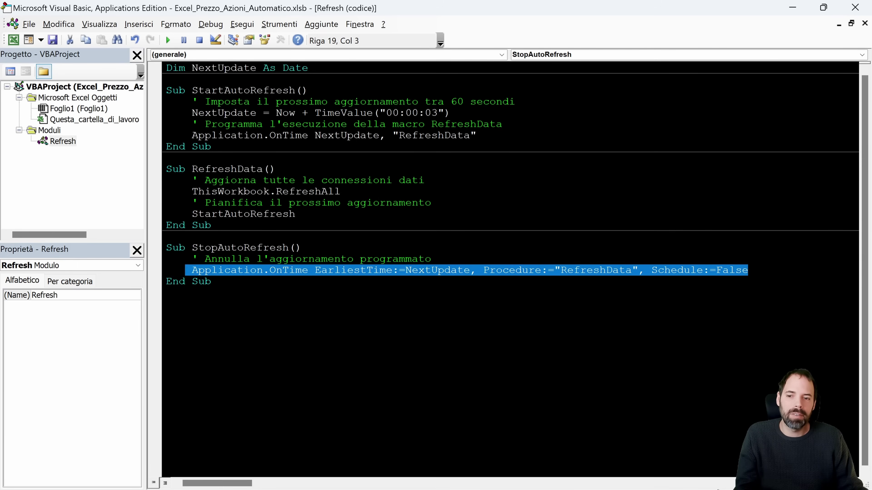
click(211, 281)
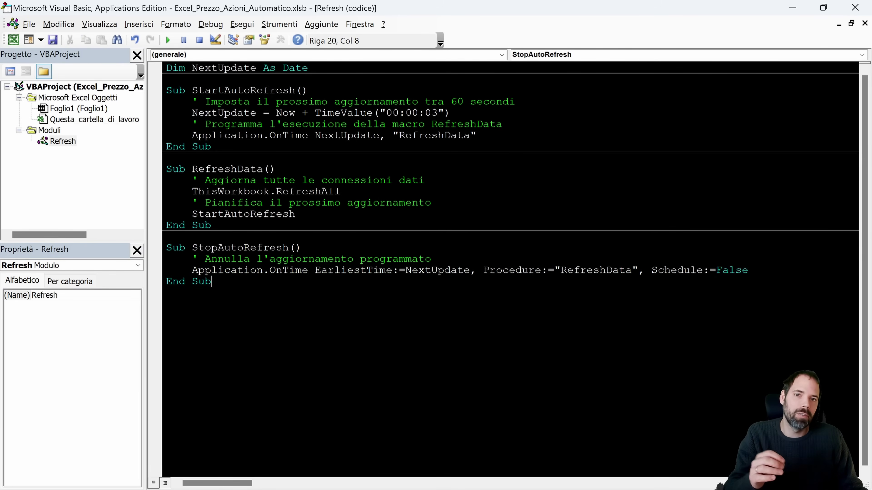
key(F5)
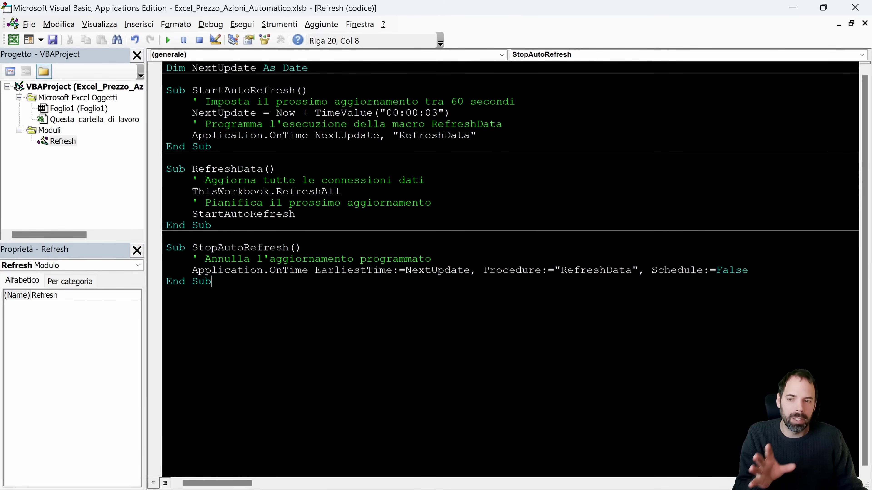
key(F5)
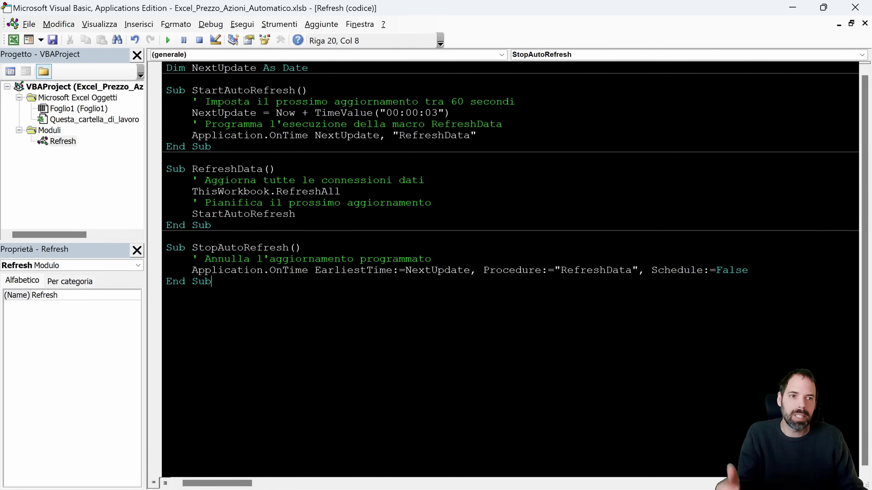
Back in Excel, record a new macro that saves the workbook.
click(855, 7)
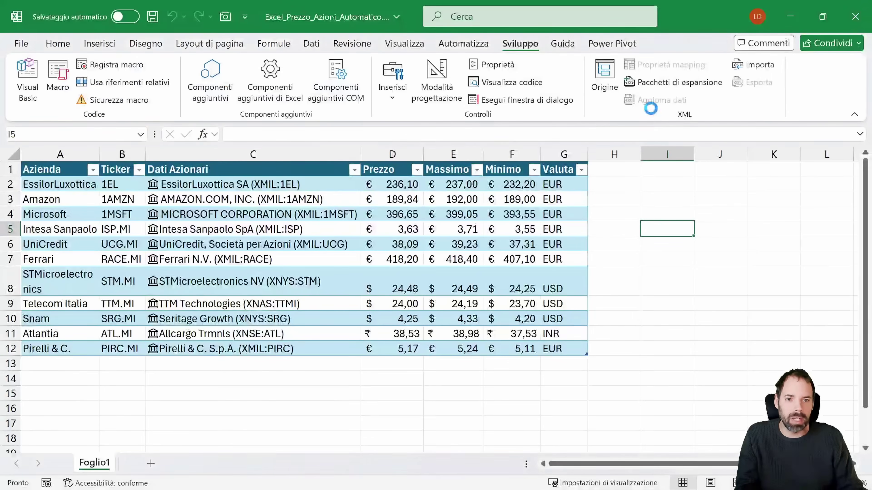
click(47, 483)
click(266, 359)
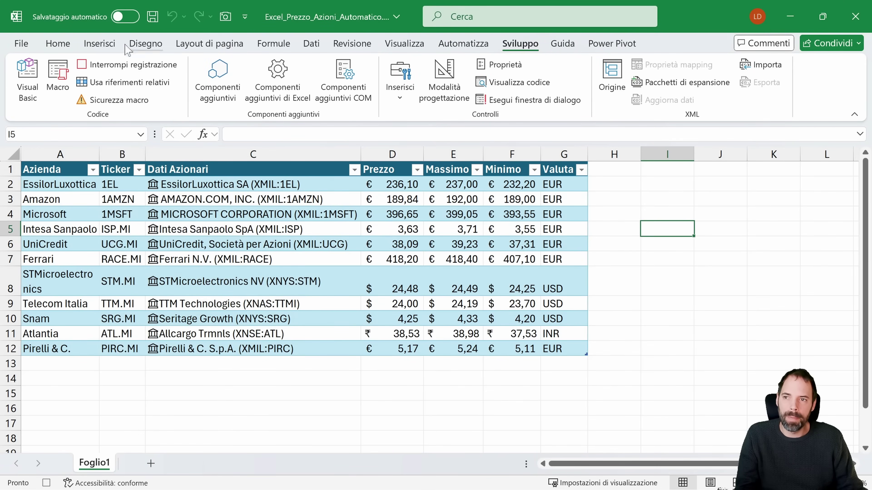
click(153, 16)
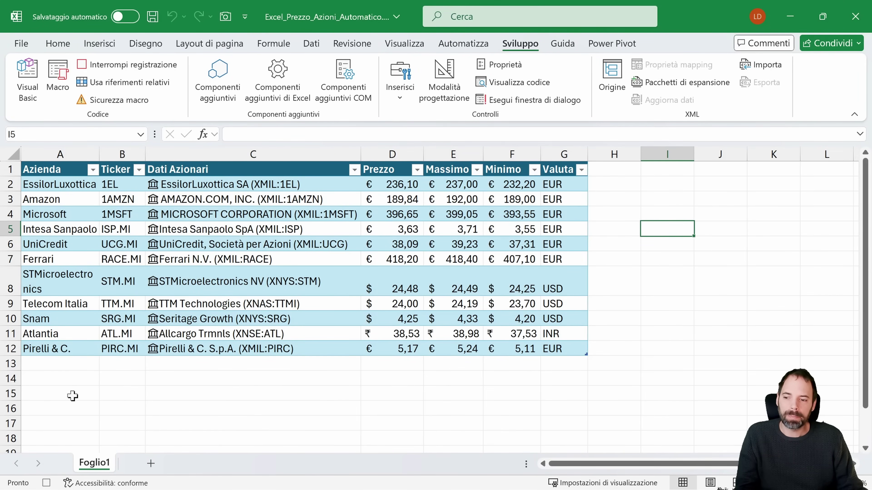
Cut ActiveWorkbook.Save from Macro1, paste it before End Sub in StopAutoRefresh, and run it.
click(28, 79)
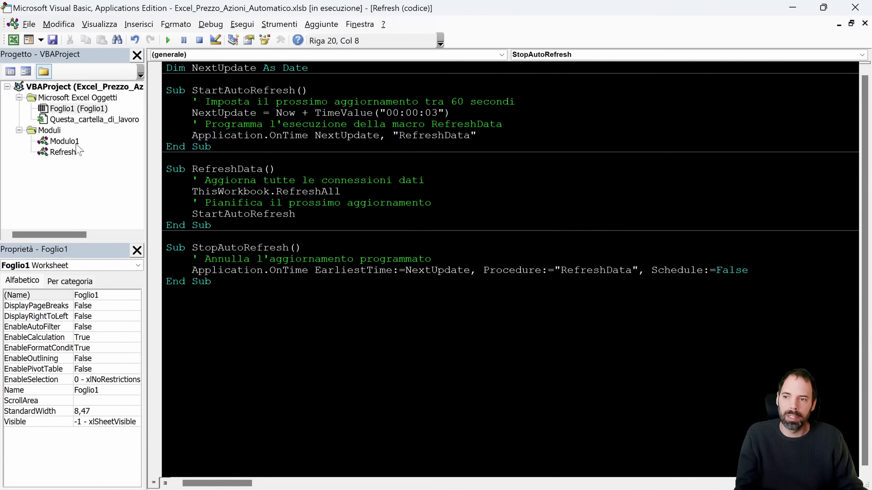
double_click(66, 144)
drag(315, 147, 250, 147)
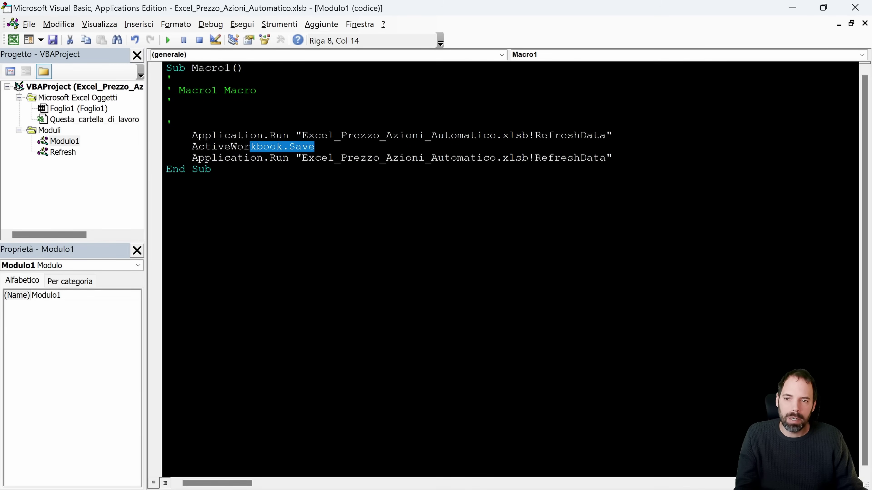
key(ctrl+x)
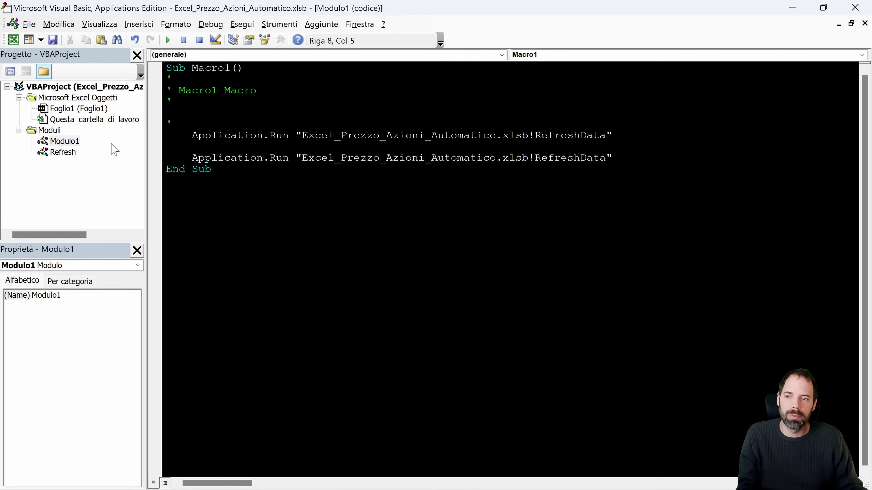
double_click(62, 153)
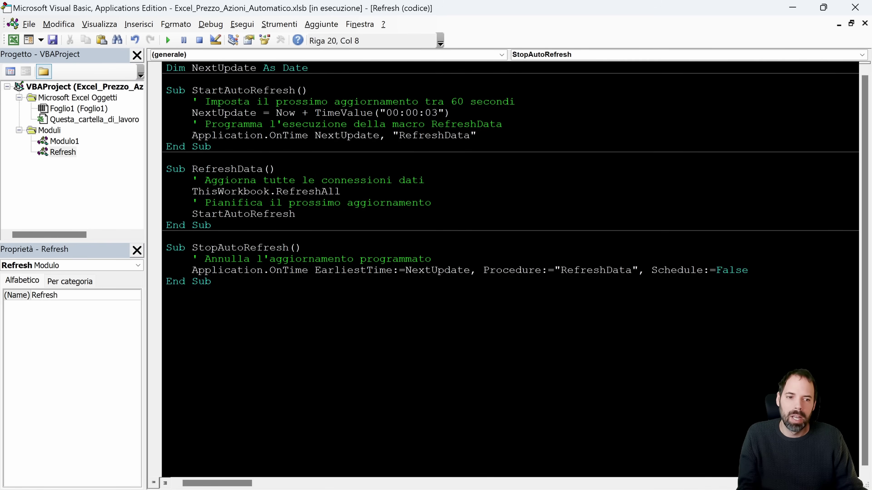
key(ctrl+v)
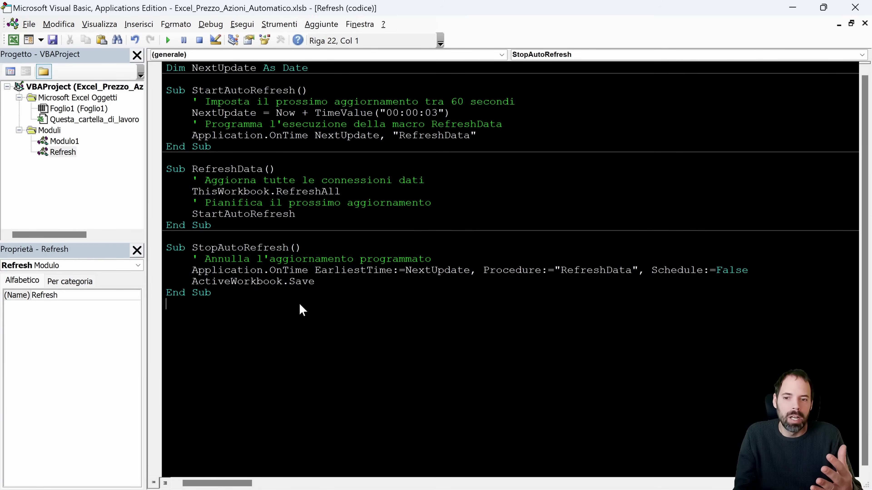
key(F5)
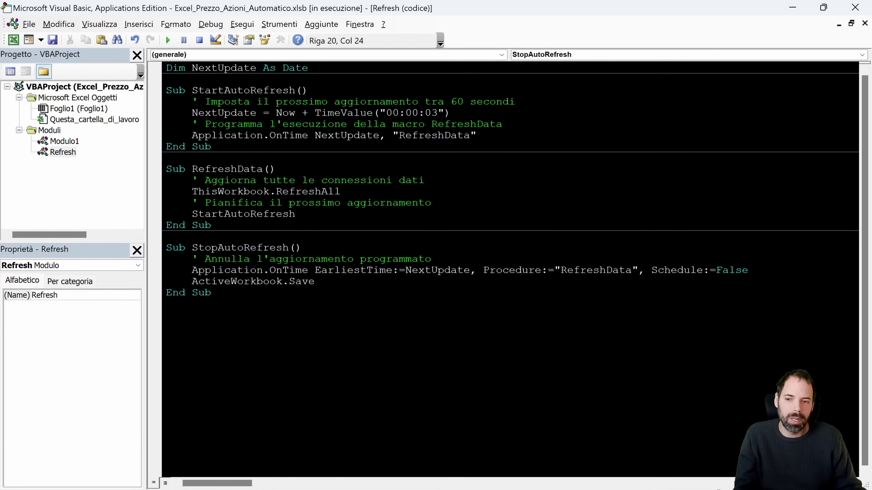
click(748, 270)
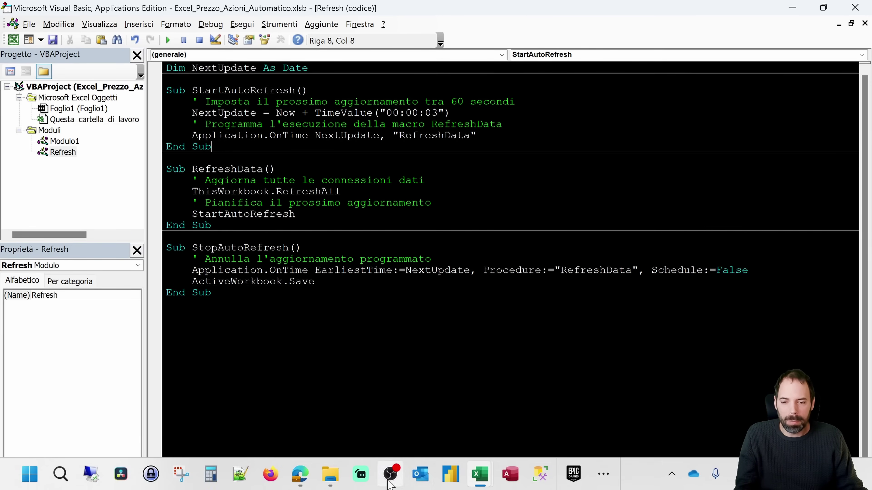
In ChatGPT, close the leftover ticker tab, select o1-mini, and turn on Chat temporanea.
click(300, 475)
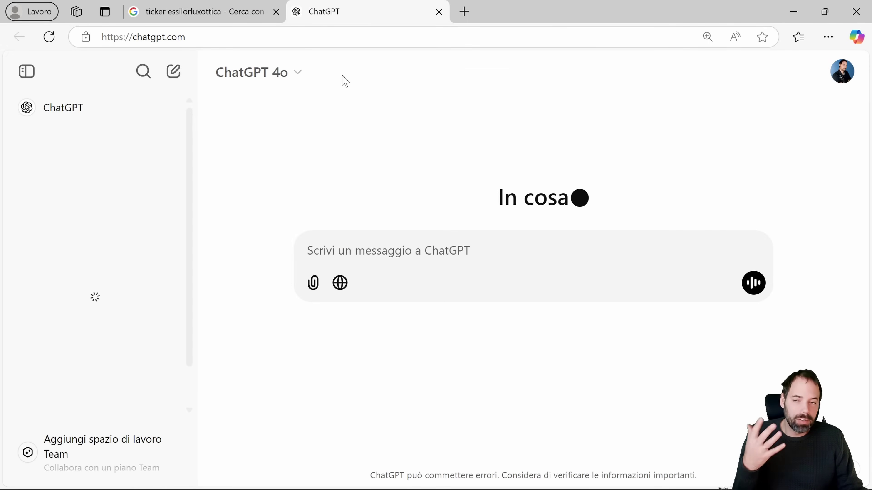
click(276, 12)
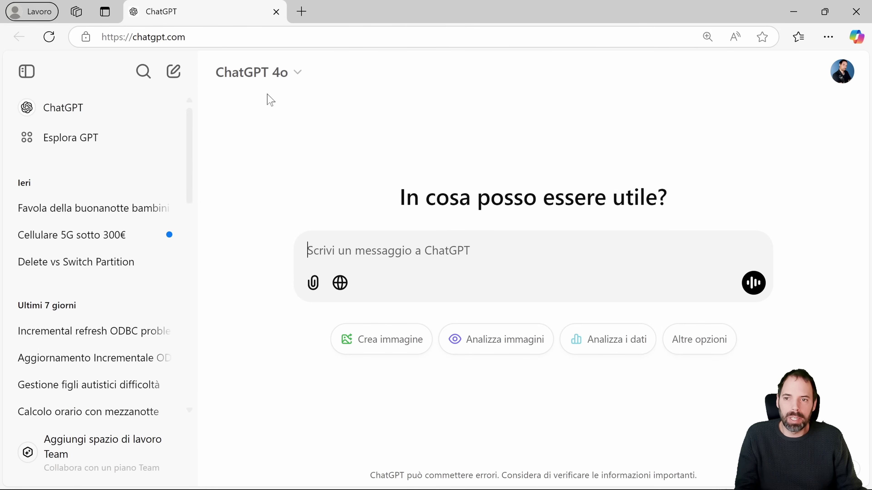
click(292, 77)
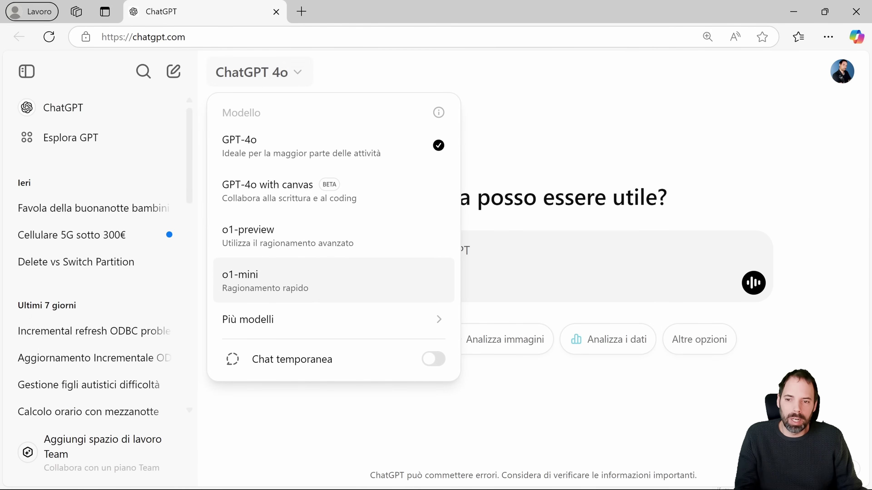
click(309, 280)
click(328, 73)
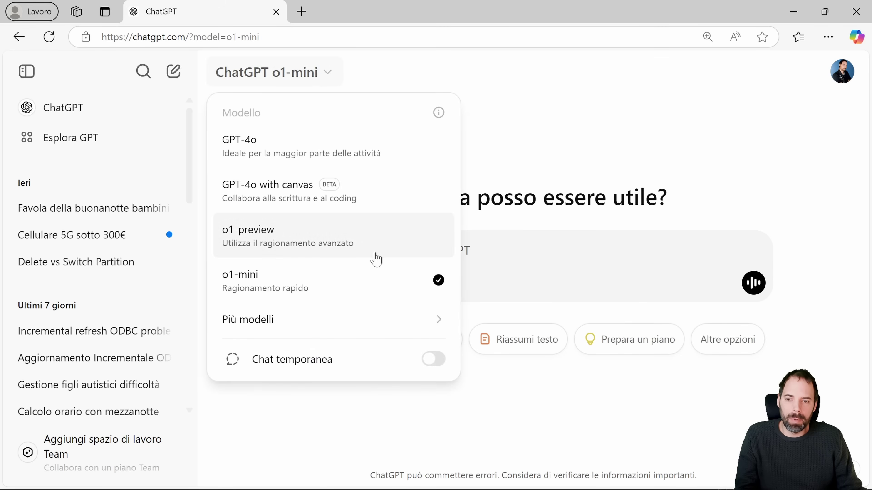
click(425, 364)
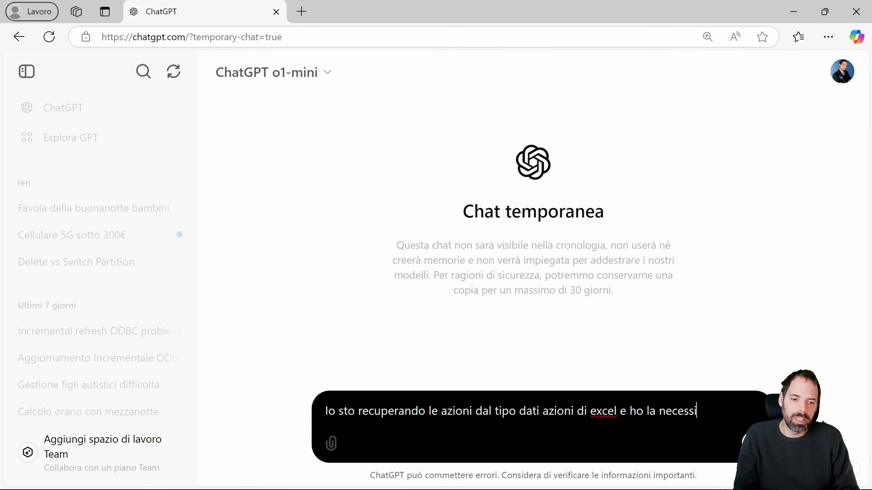
Finish the Italian prompt asking for a VBA script refreshing stock data every 60 seconds, and send it.
text(men)
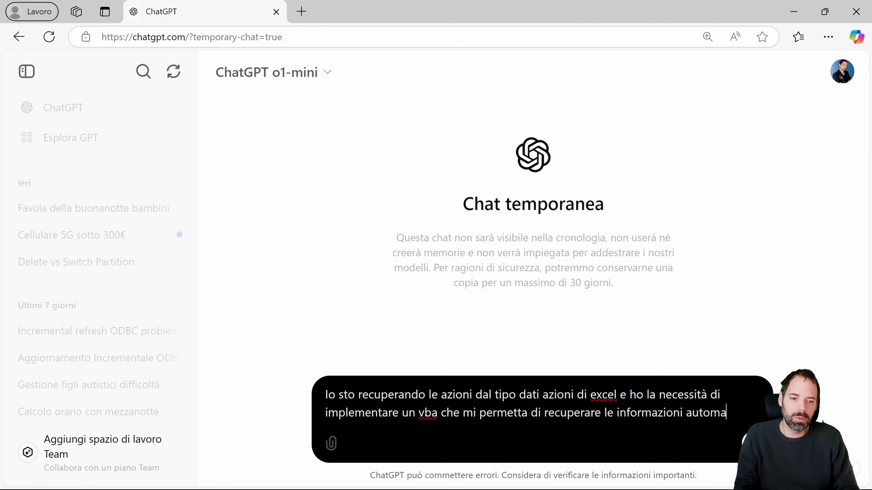
text(ente ogni 60 secondi, forniscimi lo script da integrare in excel)
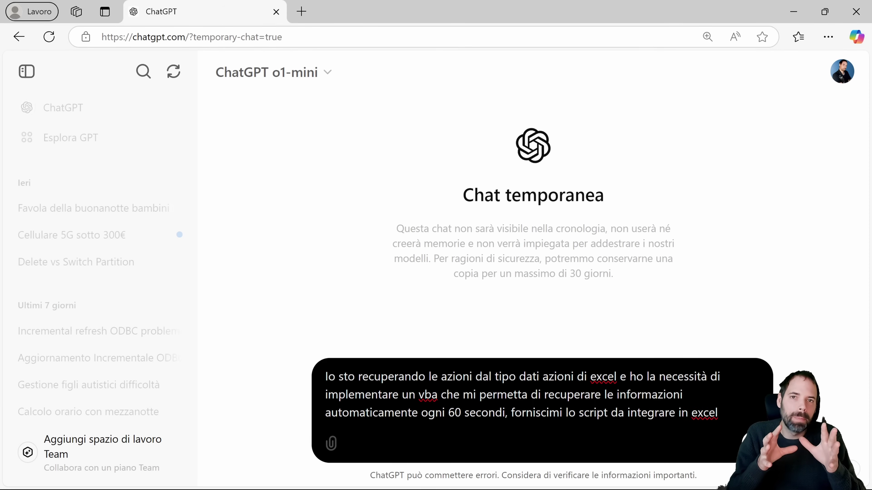
key(Return)
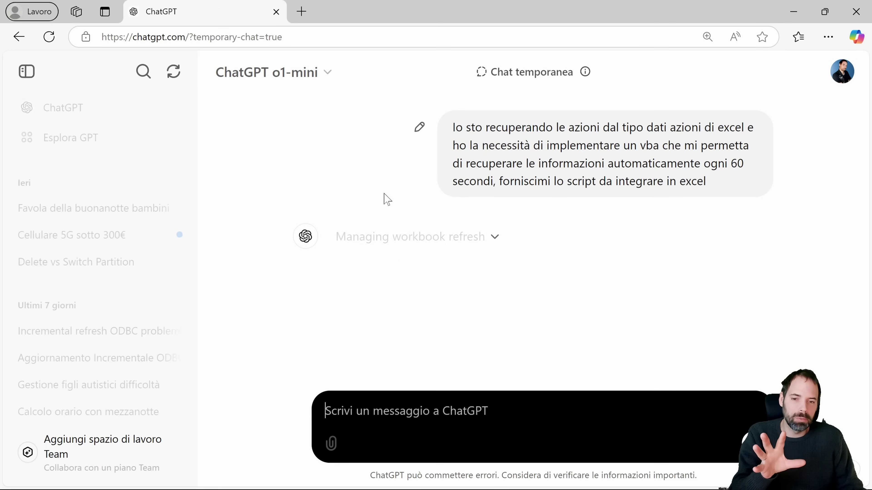
Walk through the StartAutoRefresh code, marking its RefreshAll, NextRefresh = Now and OnTime lines.
scroll(333, 256, up, 5)
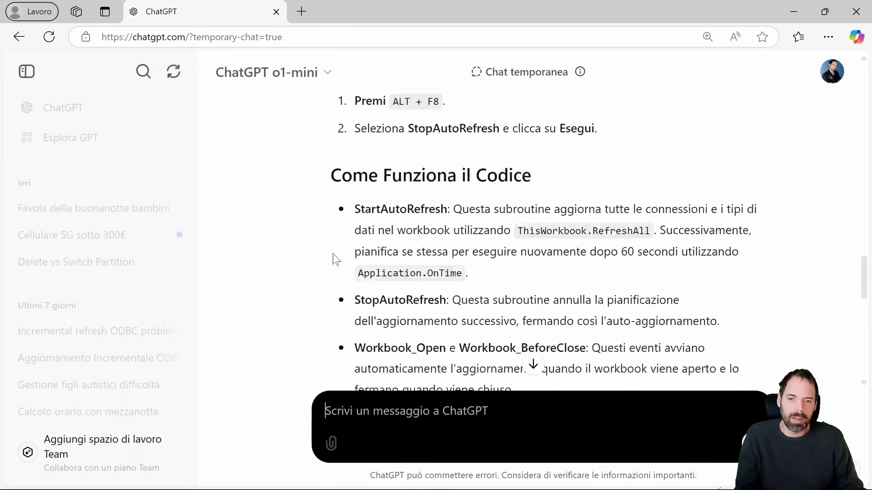
scroll(332, 255, up, 6)
scroll(333, 256, up, 5)
scroll(317, 246, up, 6)
scroll(314, 242, up, 5)
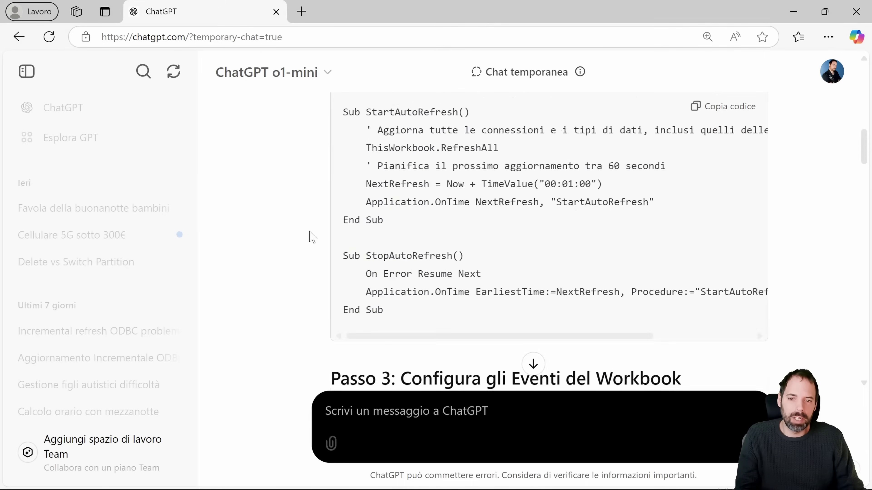
scroll(312, 237, up, 2)
scroll(312, 236, up, 3)
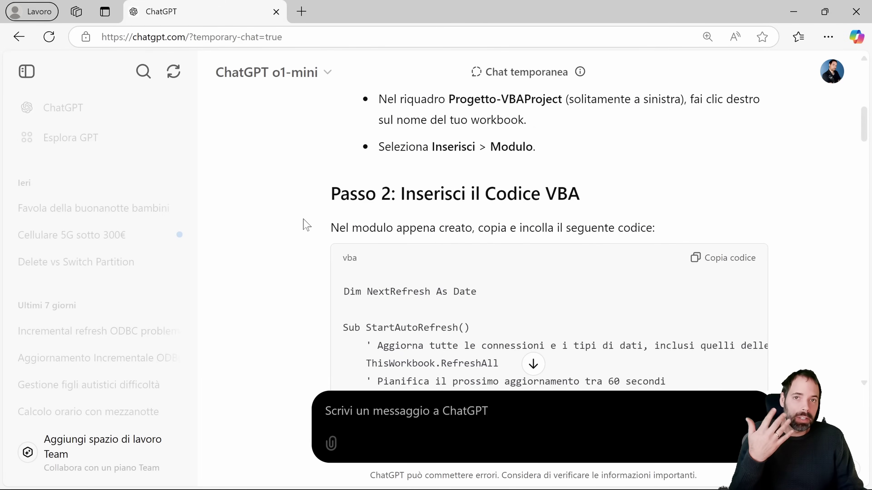
scroll(302, 223, down, 2)
scroll(304, 219, down, 2)
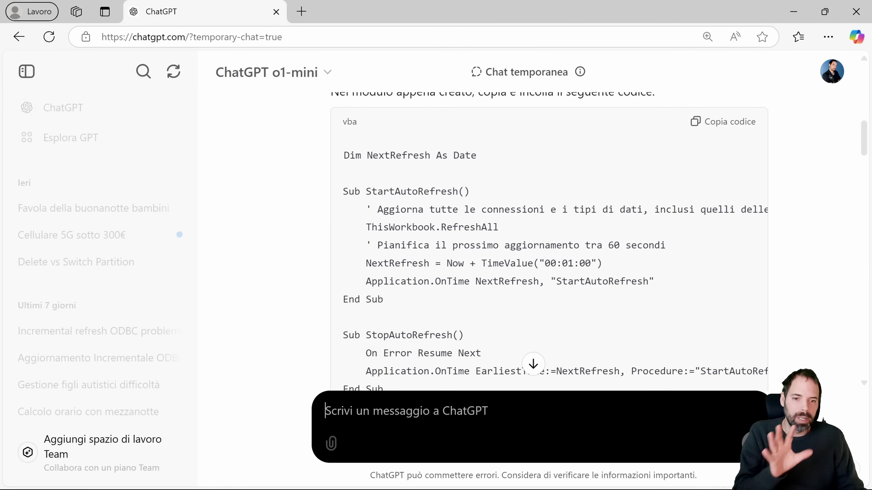
scroll(549, 240, down, 2)
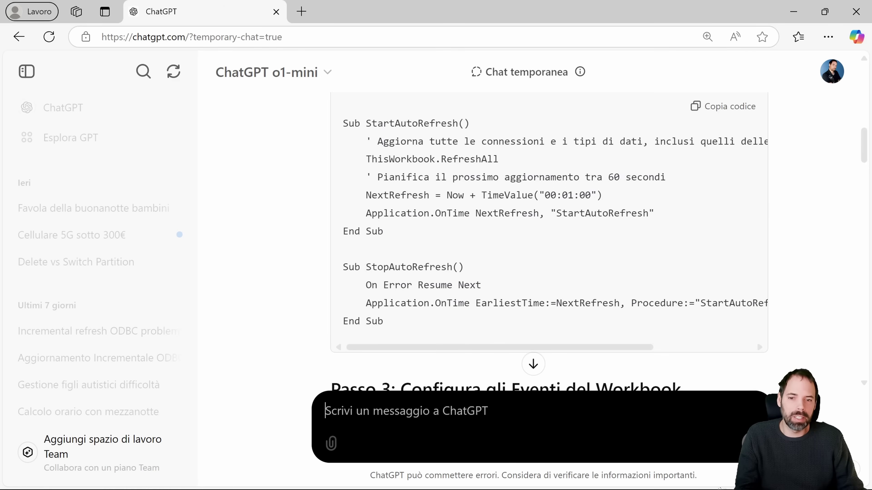
drag(360, 123, 452, 123)
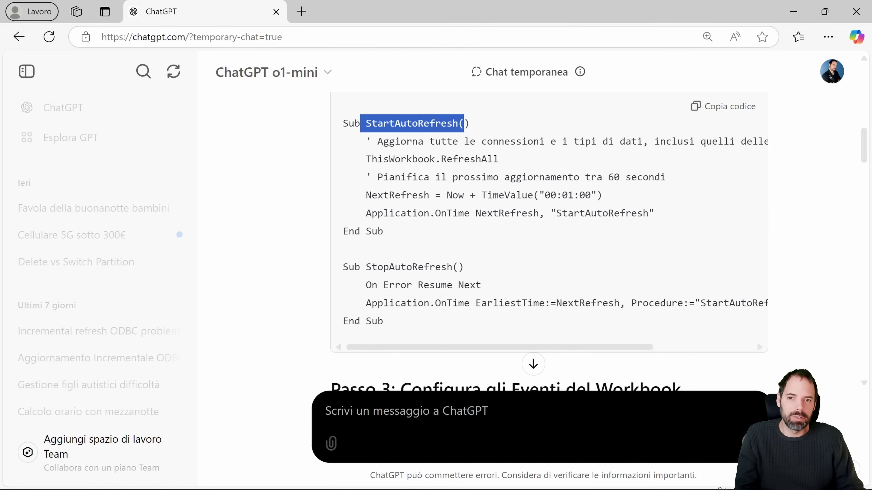
drag(366, 159, 501, 163)
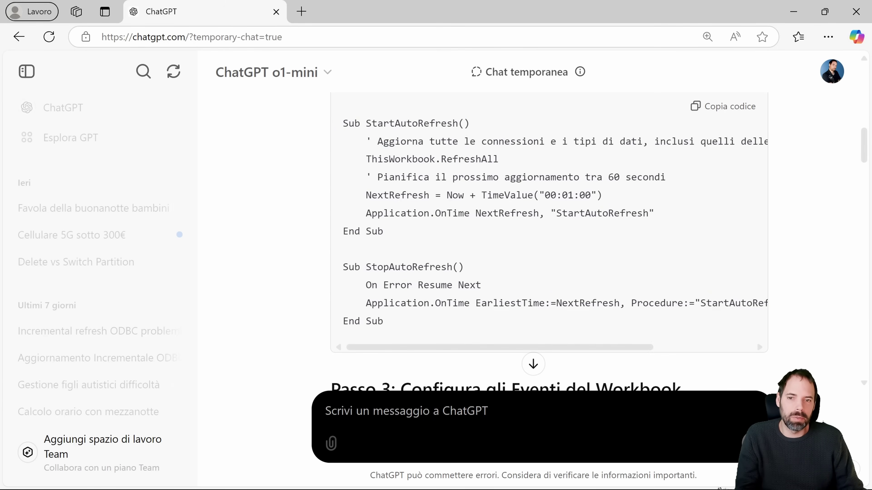
drag(365, 159, 475, 159)
drag(360, 195, 608, 178)
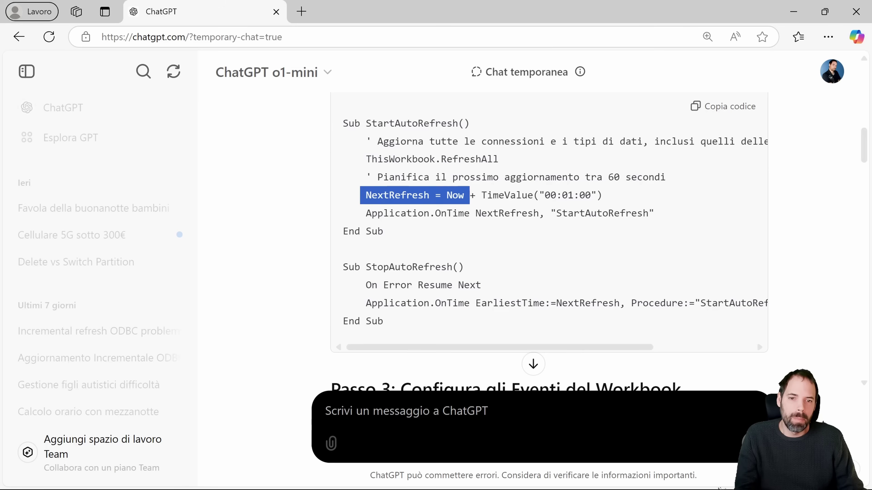
drag(366, 213, 643, 213)
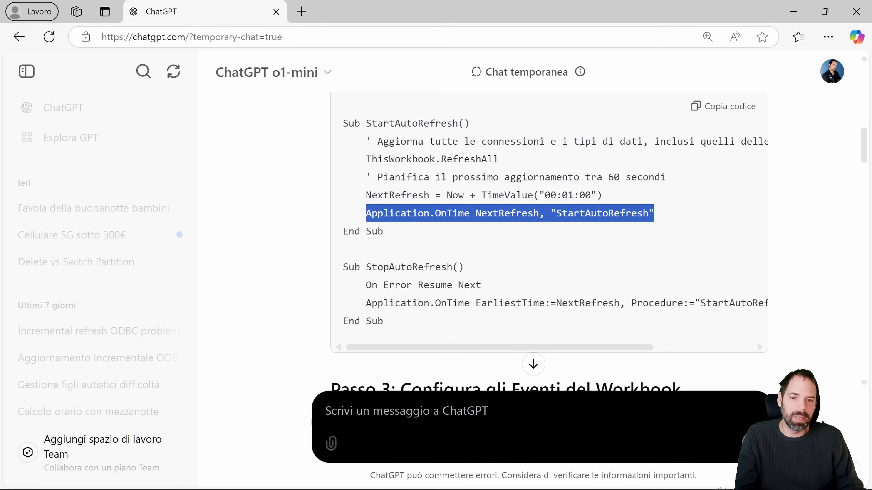
Mark StopAutoRefresh's error-handling and cancel lines, then the whole StartAutoRefresh routine.
click(757, 341)
drag(371, 284, 451, 303)
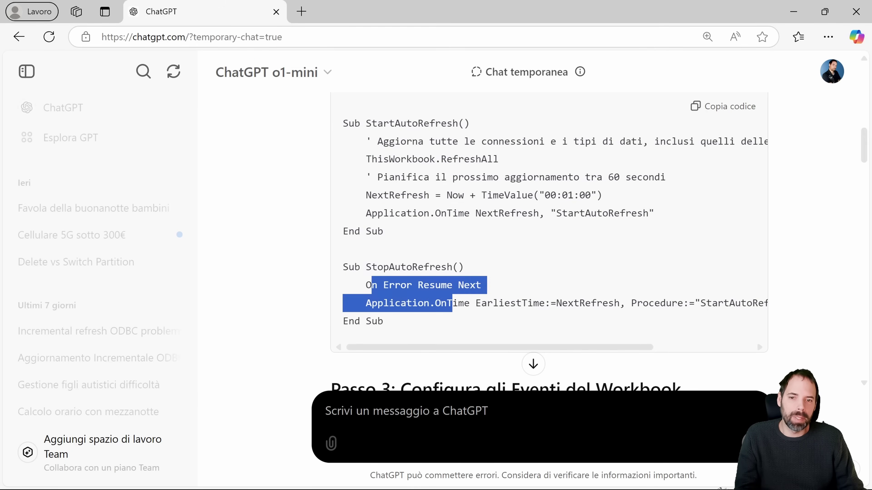
click(386, 172)
drag(366, 159, 498, 158)
drag(343, 124, 400, 232)
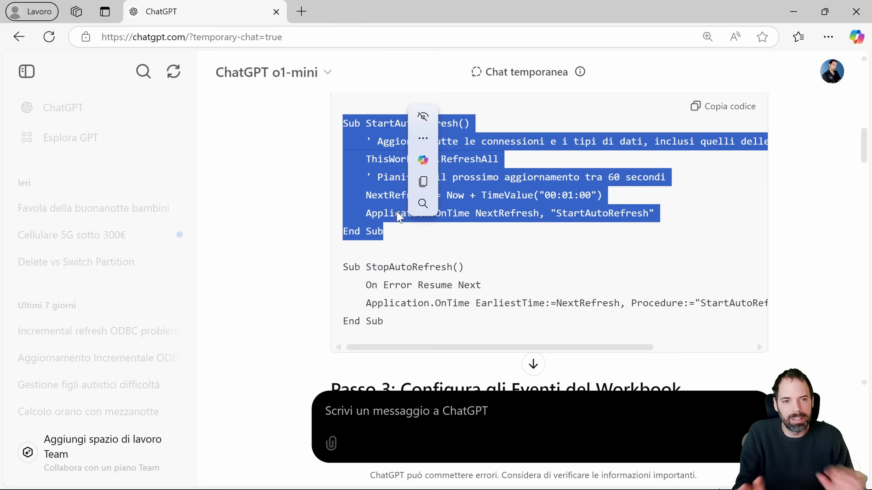
click(295, 211)
Review the ThisWorkbook open/close event code, then reach the Codice Completo section.
scroll(295, 211, up, 2)
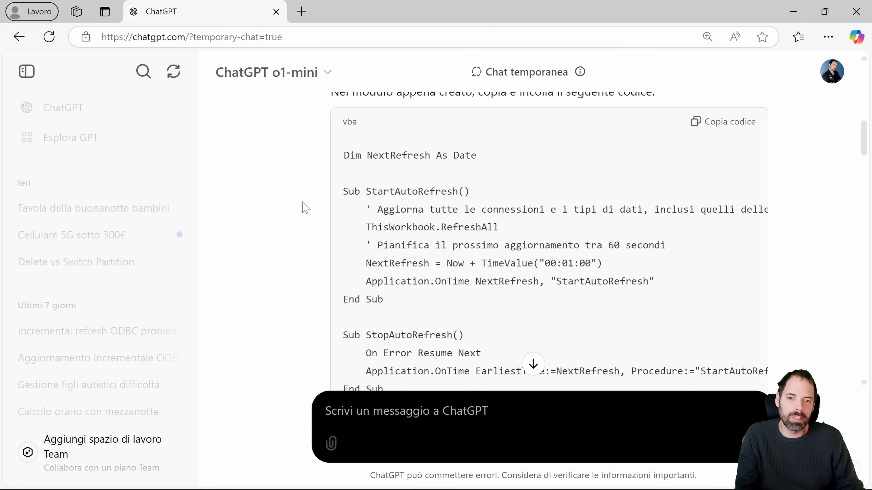
scroll(305, 208, down, 4)
scroll(302, 199, down, 2)
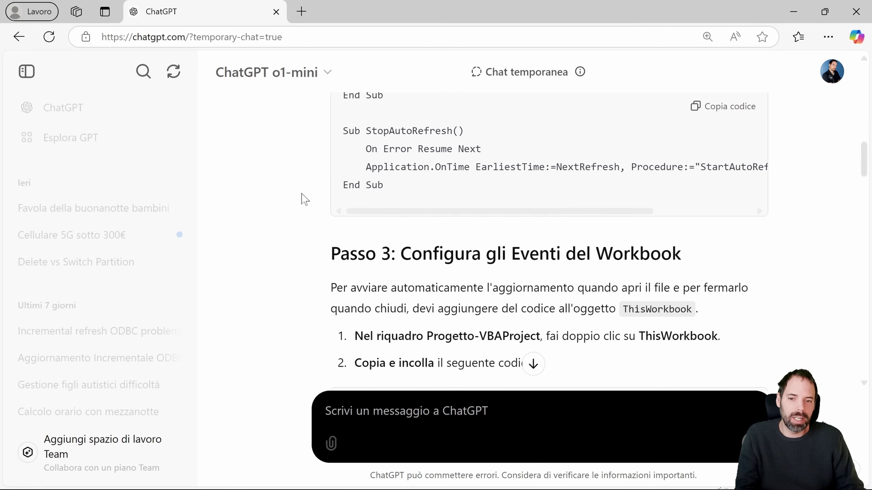
scroll(302, 200, down, 2)
scroll(312, 199, down, 3)
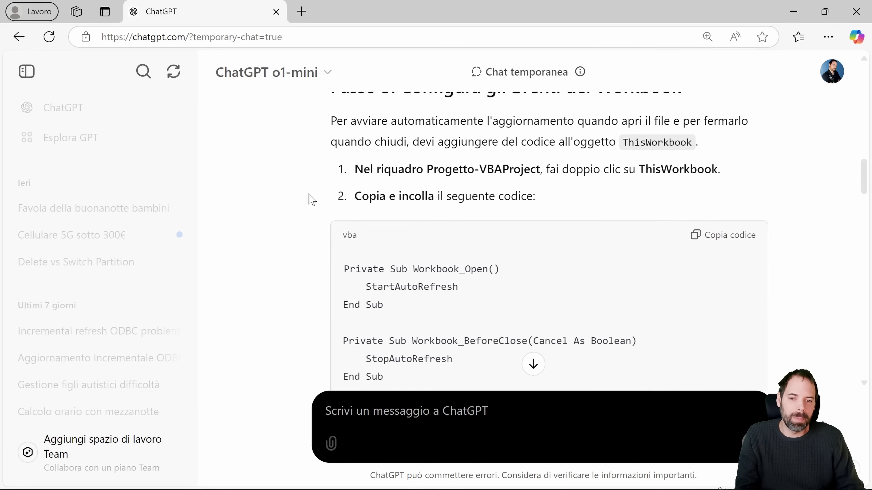
mouse_move(345, 231)
mouse_down()
mouse_move(403, 287)
mouse_move(418, 343)
mouse_up()
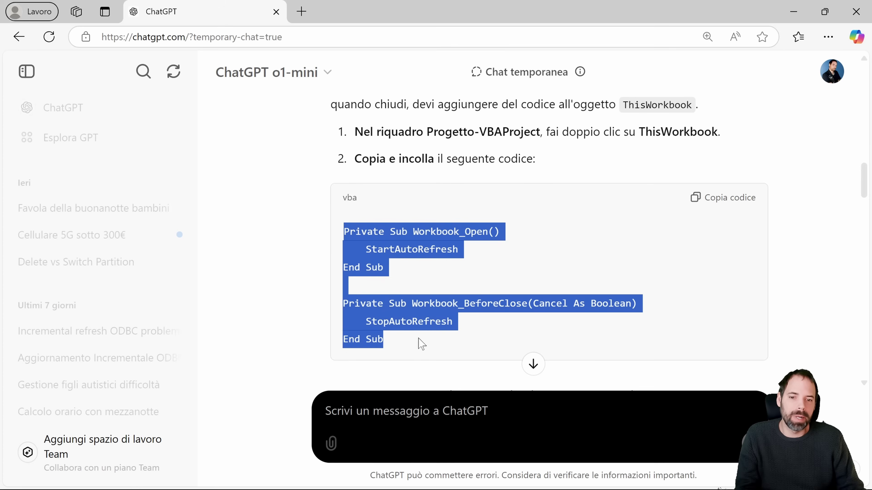
click(268, 284)
scroll(311, 225, down, 5)
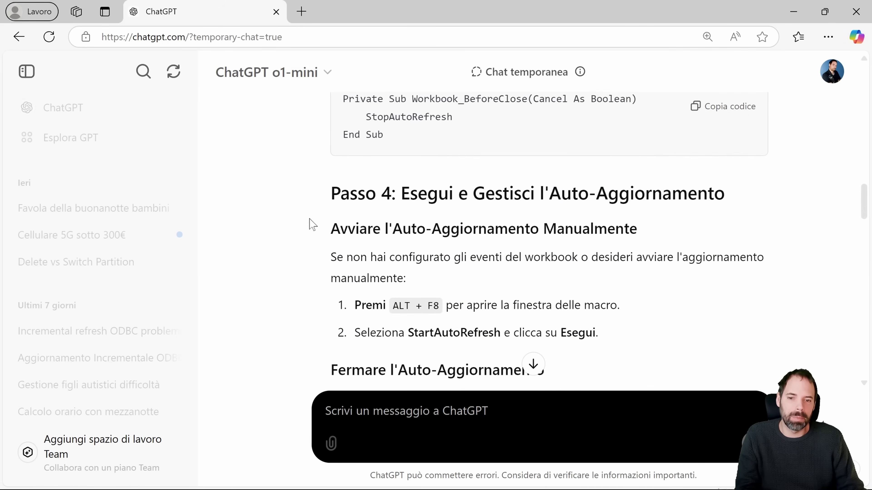
scroll(311, 225, down, 2)
scroll(343, 237, down, 4)
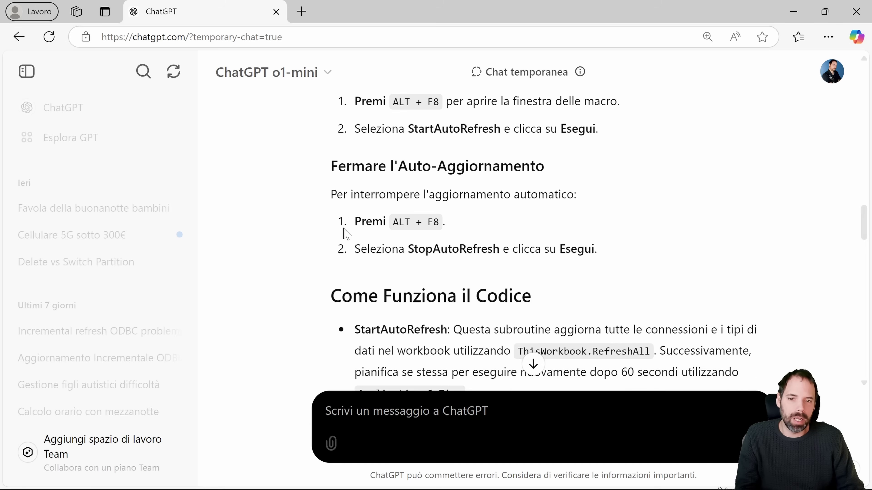
scroll(344, 237, down, 1)
scroll(343, 237, down, 3)
scroll(279, 226, down, 3)
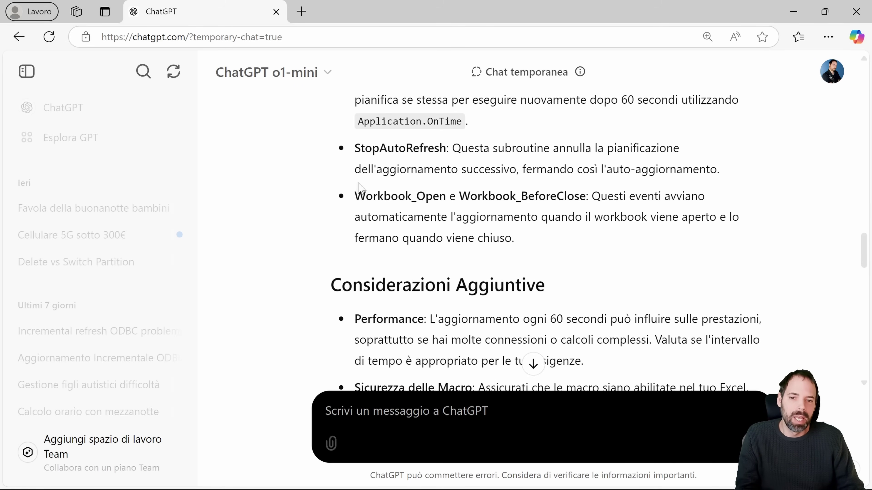
scroll(280, 225, down, 4)
scroll(279, 226, down, 5)
scroll(280, 226, down, 6)
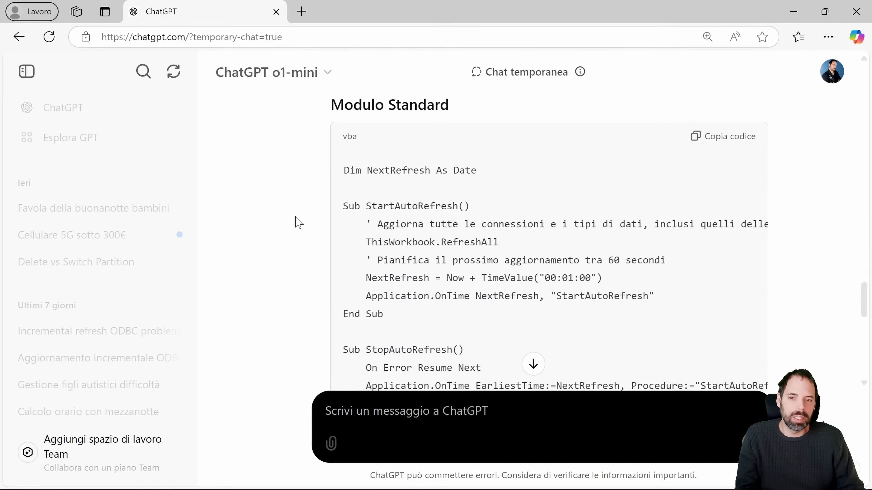
scroll(296, 220, down, 1)
scroll(306, 226, down, 3)
scroll(305, 223, down, 2)
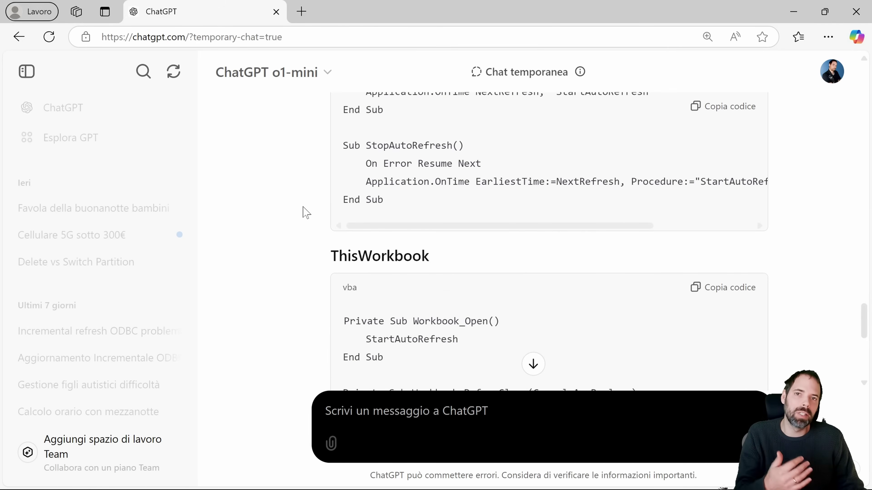